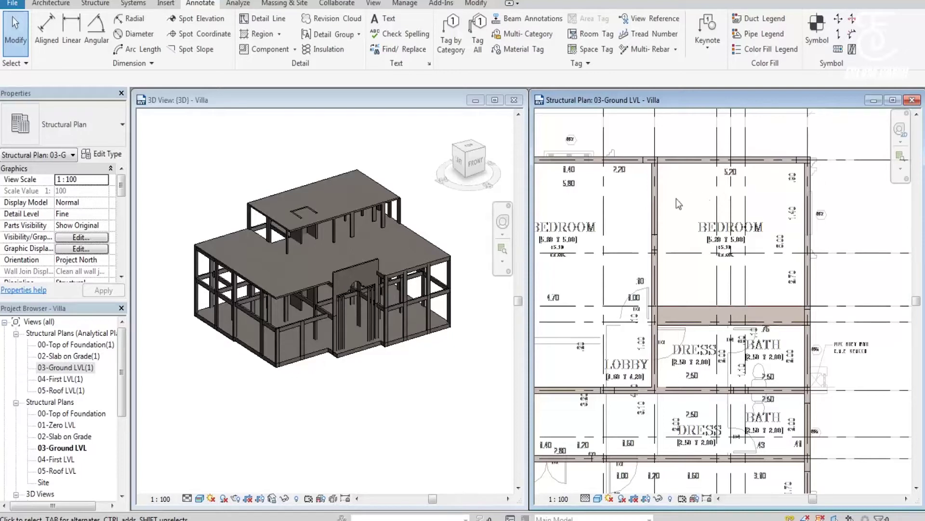
- Pan the 03-Ground LVL structural plan and zoom in on the upper-right BEDROOM
{"action": "middle_click_drag", "start_coordinate": [678, 199], "coordinate": [706, 182]}
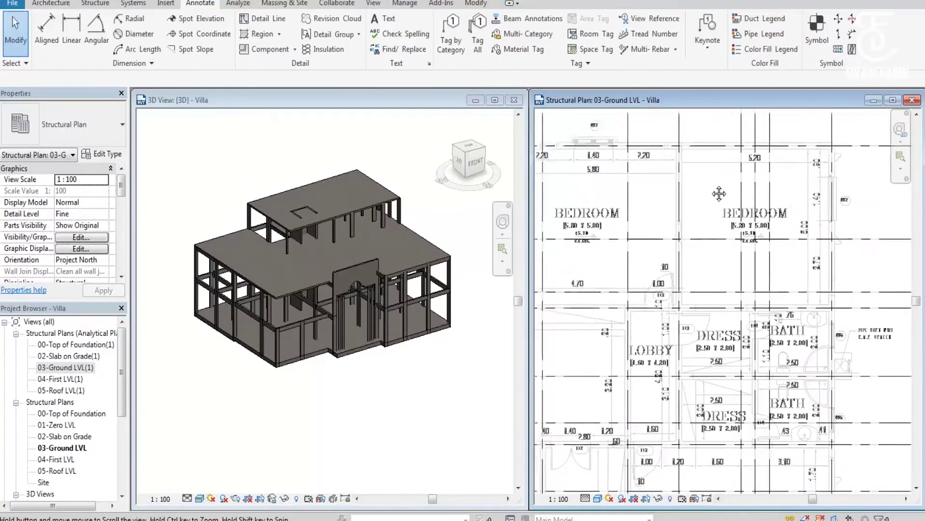
{"action": "scroll", "coordinate": [752, 215], "scroll_direction": "up", "scroll_amount": 2}
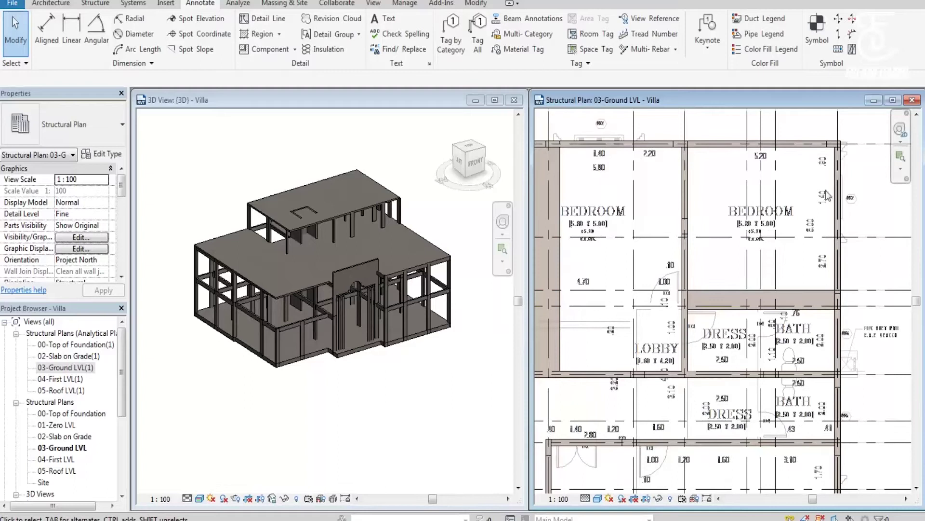
{"action": "scroll", "coordinate": [863, 170], "scroll_direction": "up", "scroll_amount": 1}
{"action": "scroll", "coordinate": [863, 169], "scroll_direction": "up", "scroll_amount": 1}
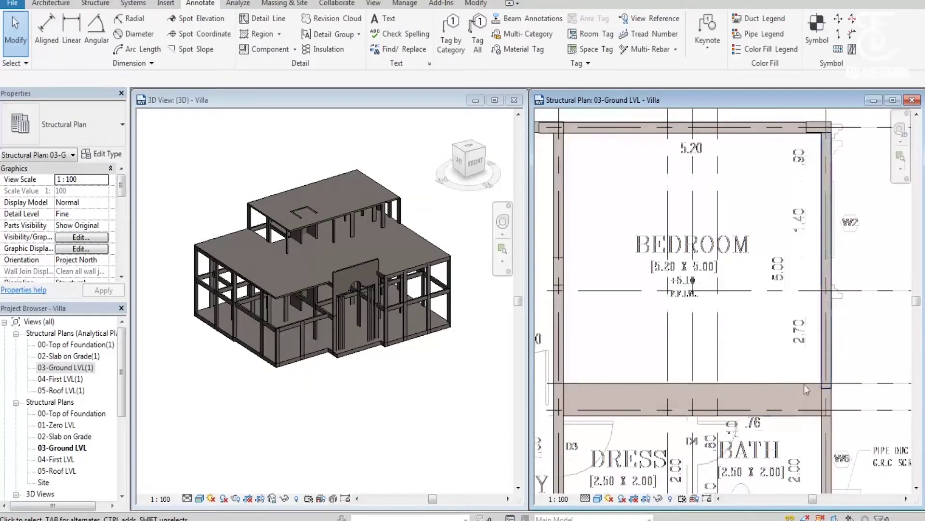
- Add aligned dimensions for the bedroom's clear depth (4594) and clear width (5197)
{"action": "left_click", "coordinate": [46, 29]}
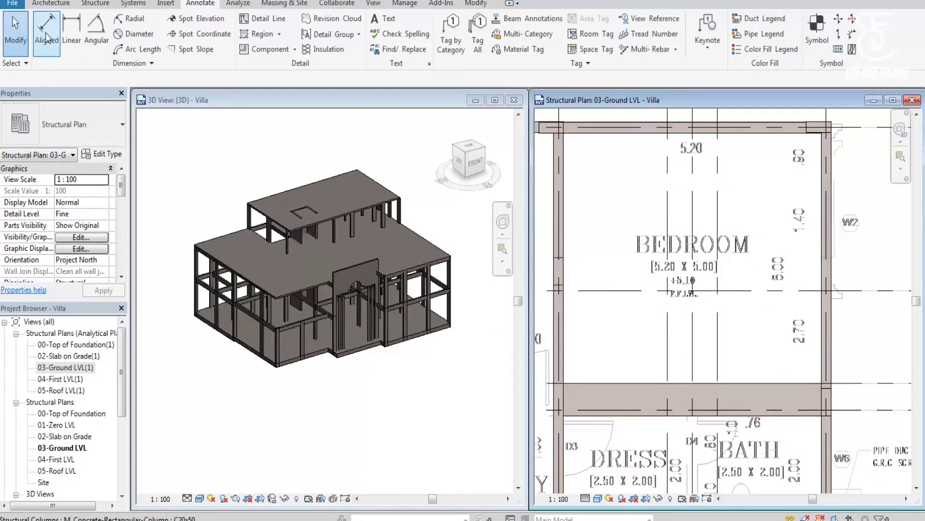
{"action": "left_click", "coordinate": [751, 134]}
{"action": "left_click", "coordinate": [756, 382]}
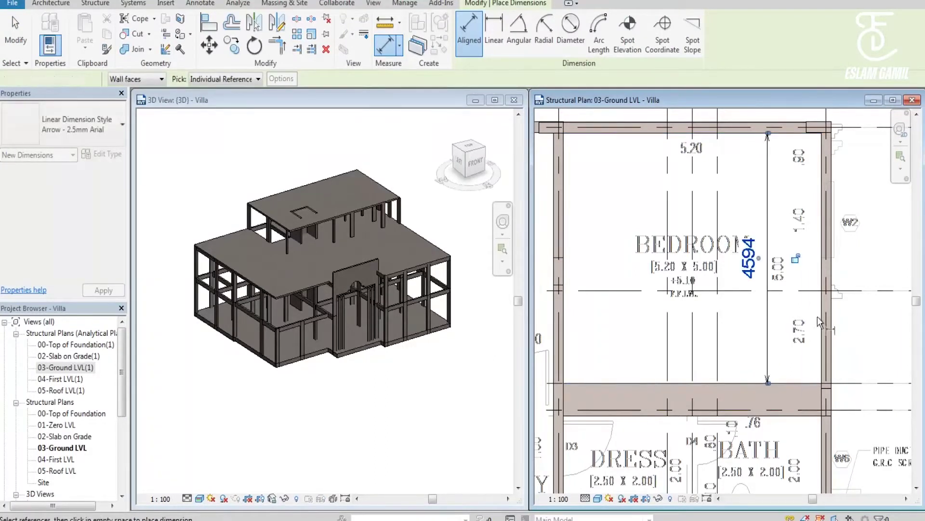
{"action": "left_click", "coordinate": [768, 342]}
{"action": "left_click", "coordinate": [822, 328]}
{"action": "left_click", "coordinate": [565, 327]}
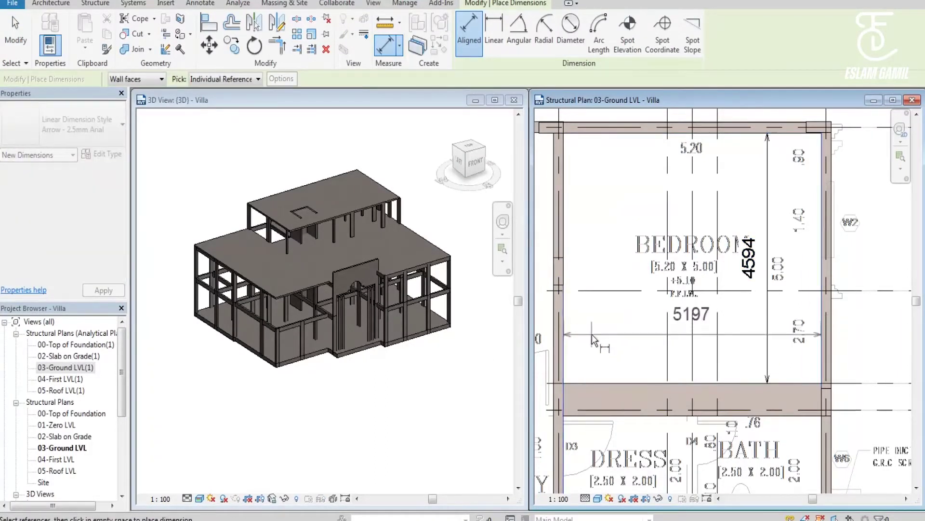
{"action": "left_click", "coordinate": [593, 343]}
{"action": "right_click", "coordinate": [748, 183]}
{"action": "left_click", "coordinate": [756, 189]}
{"action": "right_click", "coordinate": [749, 189]}
{"action": "left_click", "coordinate": [759, 196]}
- Set project length units to metres and centimetres, rounded to the nearest 1 cm, via UN
{"action": "left_click", "coordinate": [348, 396]}
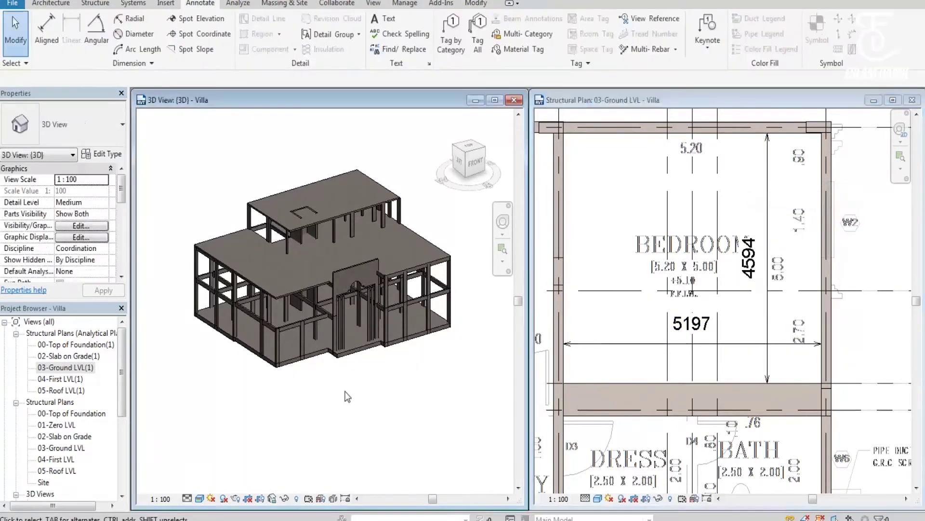
{"action": "key", "text": "u"}
{"action": "key", "text": "n"}
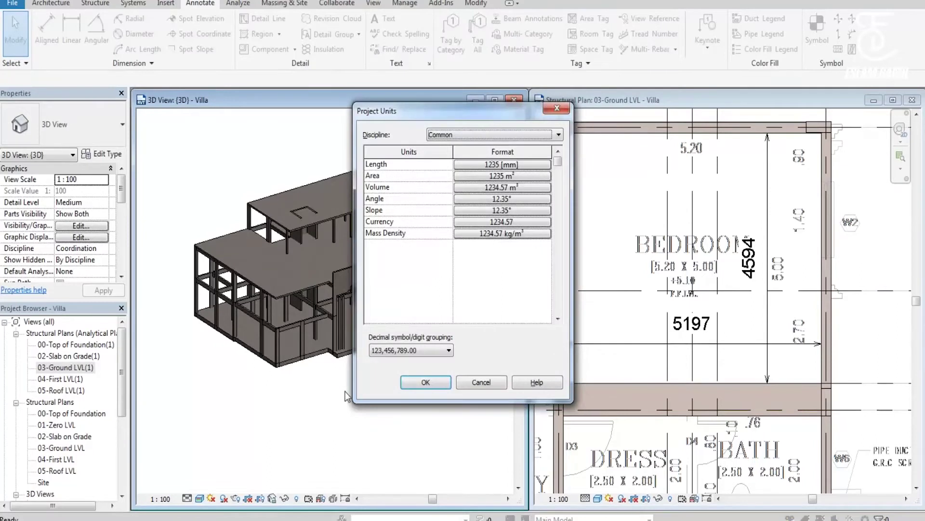
{"action": "left_click", "coordinate": [513, 166]}
{"action": "left_click", "coordinate": [484, 189]}
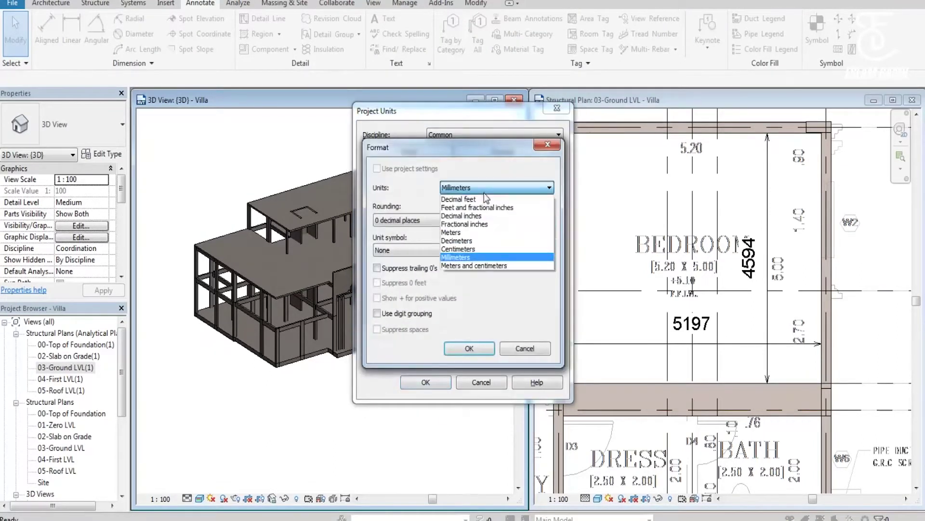
{"action": "left_click", "coordinate": [488, 266]}
{"action": "left_click", "coordinate": [426, 221]}
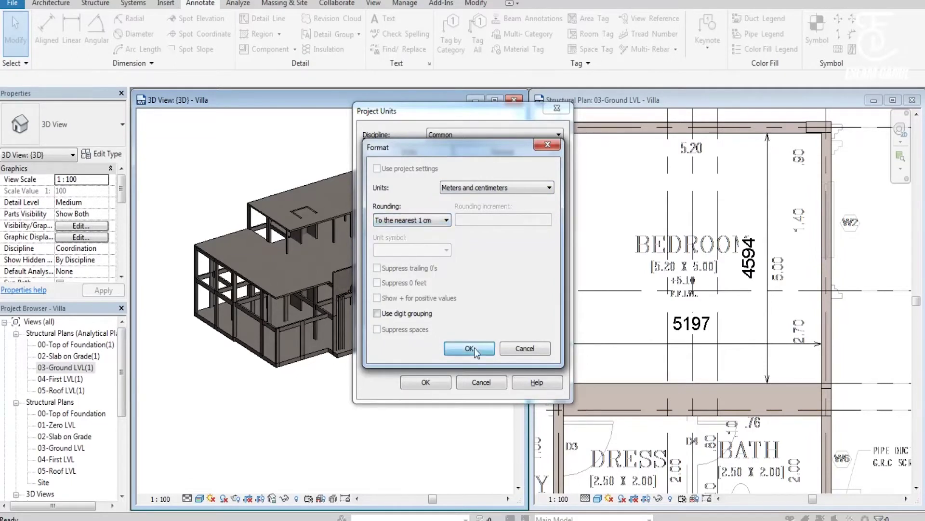
{"action": "left_click", "coordinate": [475, 350]}
{"action": "left_click", "coordinate": [420, 383]}
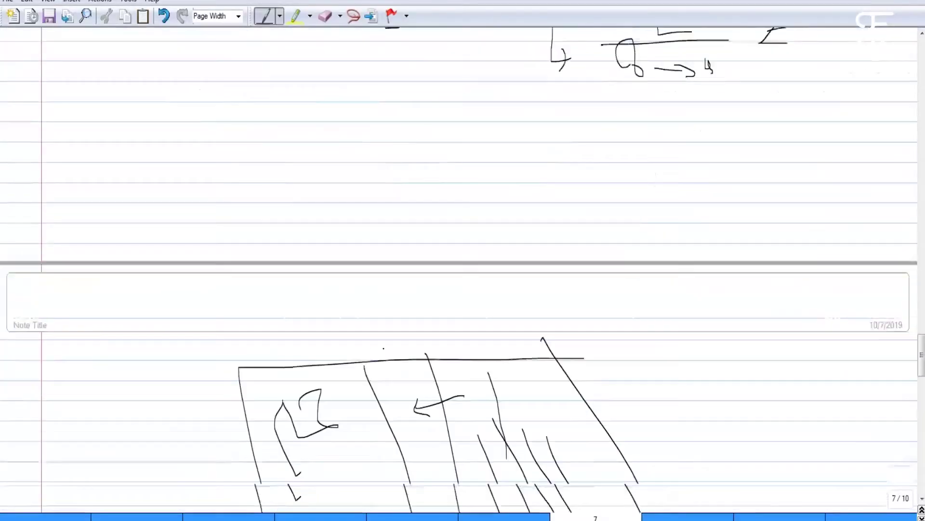
- On a blank Journal page, sketch the slab rectangle and write 5.2 above its top edge
{"action": "scroll", "coordinate": [118, 200], "scroll_direction": "down", "scroll_amount": 5}
{"action": "scroll", "coordinate": [117, 200], "scroll_direction": "down", "scroll_amount": 5}
{"action": "scroll", "coordinate": [259, 141], "scroll_direction": "down", "scroll_amount": 3}
{"action": "left_click_drag", "start_coordinate": [814, 146], "coordinate": [877, 328]}
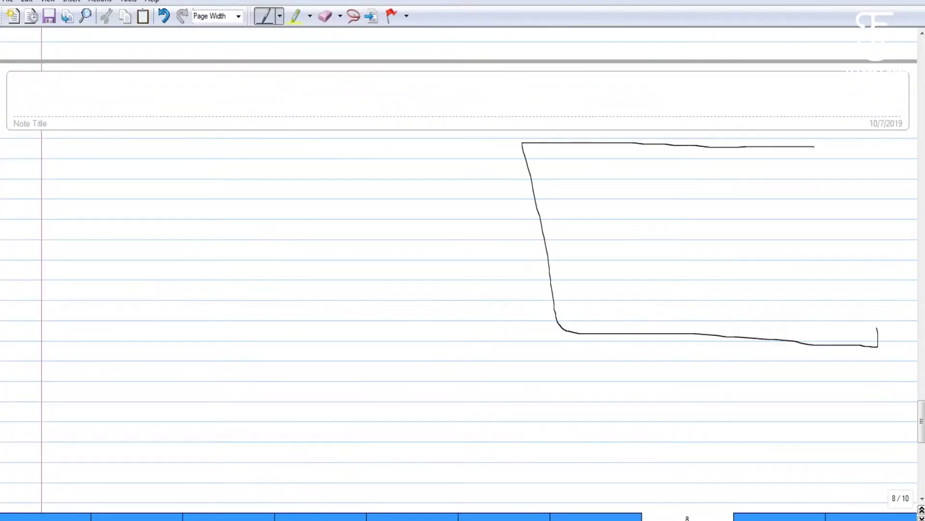
{"action": "mouse_move", "coordinate": [625, 96]}
{"action": "left_mouse_down"}
{"action": "mouse_move", "coordinate": [601, 96]}
{"action": "mouse_move", "coordinate": [621, 114]}
{"action": "mouse_move", "coordinate": [686, 109]}
{"action": "mouse_move", "coordinate": [697, 123]}
{"action": "left_mouse_up"}
{"action": "left_click", "coordinate": [663, 110]}
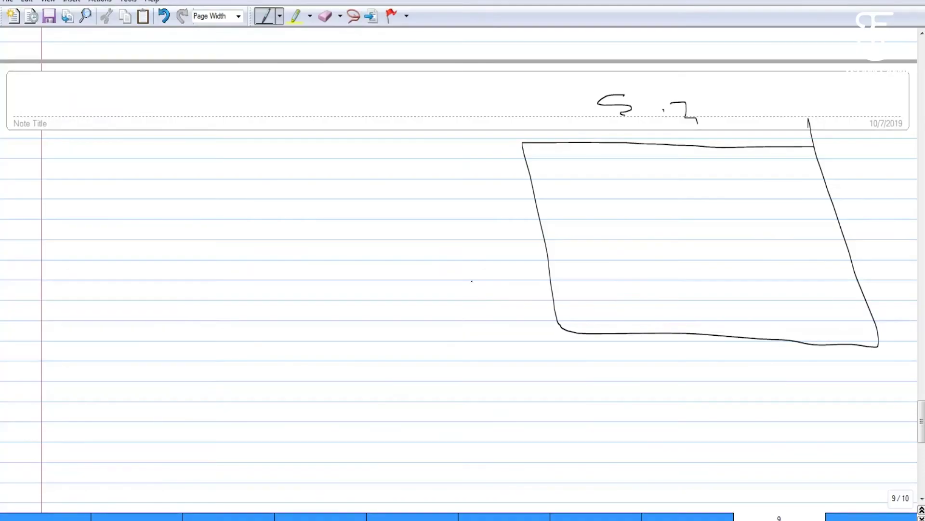
{"action": "mouse_move", "coordinate": [484, 211]}
{"action": "left_mouse_down"}
{"action": "mouse_move", "coordinate": [493, 234]}
{"action": "mouse_move", "coordinate": [489, 228]}
{"action": "mouse_move", "coordinate": [518, 217]}
{"action": "left_mouse_up"}
- Draw a dimension line under the sketch's bottom edge and label it 4.3
{"action": "left_click_drag", "start_coordinate": [884, 368], "coordinate": [587, 351]}
{"action": "mouse_move", "coordinate": [664, 340]}
{"action": "left_mouse_down"}
{"action": "mouse_move", "coordinate": [692, 359]}
{"action": "mouse_move", "coordinate": [686, 351]}
{"action": "mouse_move", "coordinate": [731, 358]}
{"action": "left_mouse_up"}
{"action": "left_click", "coordinate": [706, 352]}
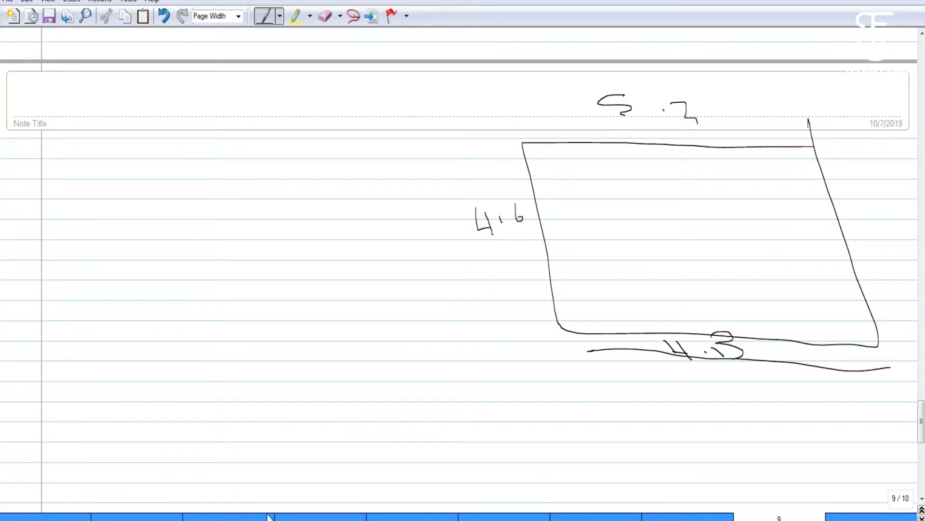
- Bring up the slab PDF, fit page 23 (Cross rib) to window width, and scroll through it
{"action": "mouse_move", "coordinate": [269, 517]}
{"action": "left_click", "coordinate": [313, 482]}
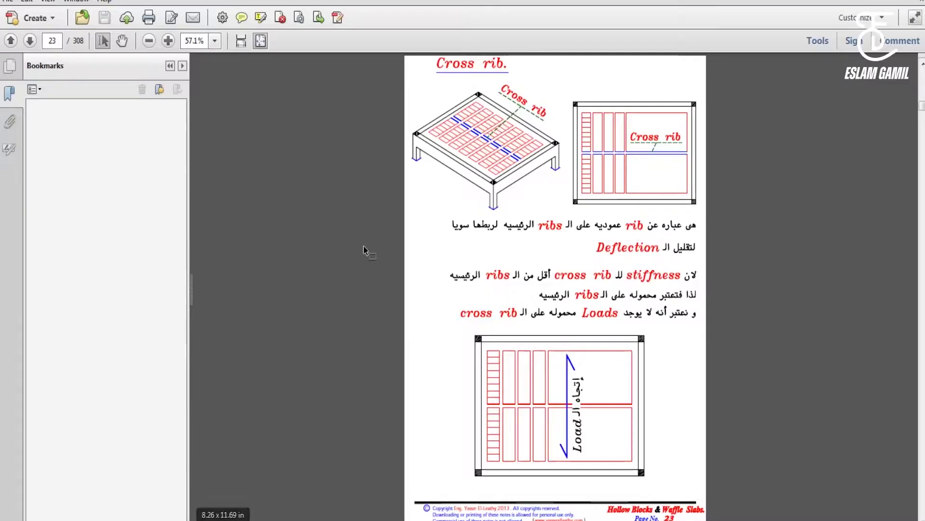
{"action": "left_click", "coordinate": [246, 44]}
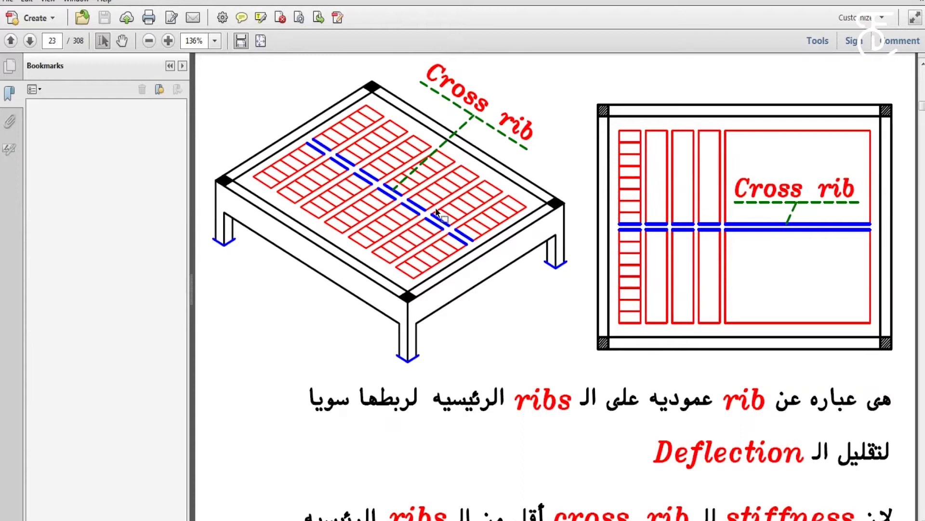
{"action": "scroll", "coordinate": [629, 414], "scroll_direction": "down", "scroll_amount": 1}
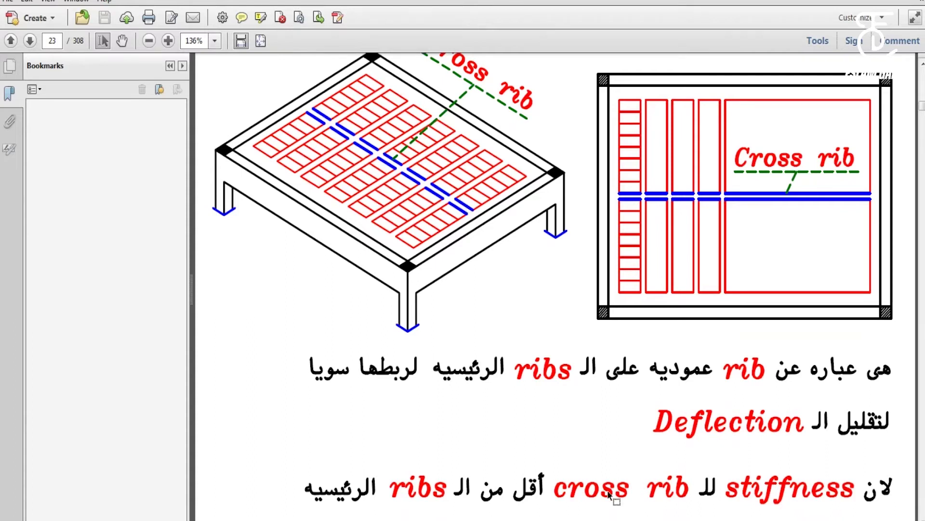
{"action": "scroll", "coordinate": [623, 452], "scroll_direction": "down", "scroll_amount": 2}
{"action": "scroll", "coordinate": [644, 274], "scroll_direction": "up", "scroll_amount": 2}
{"action": "scroll", "coordinate": [442, 161], "scroll_direction": "down", "scroll_amount": 1}
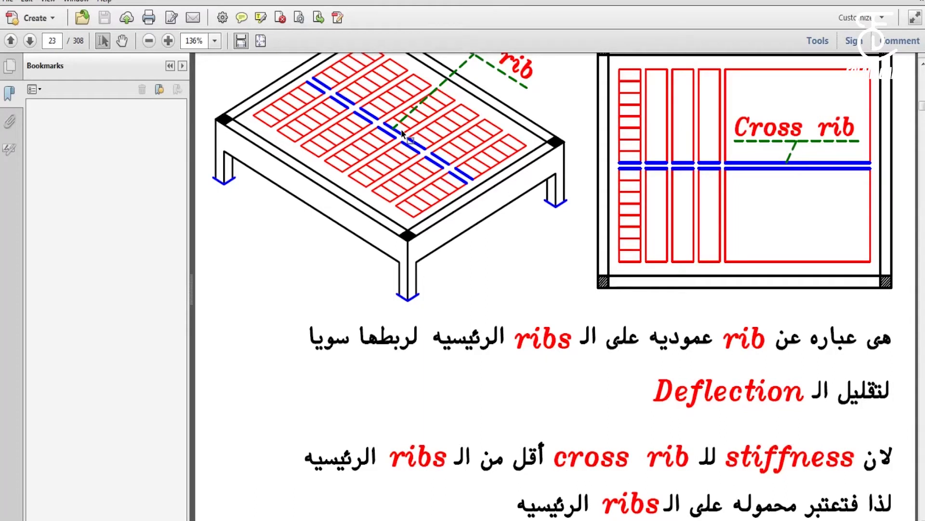
{"action": "key", "text": "ctrl+shift+2"}
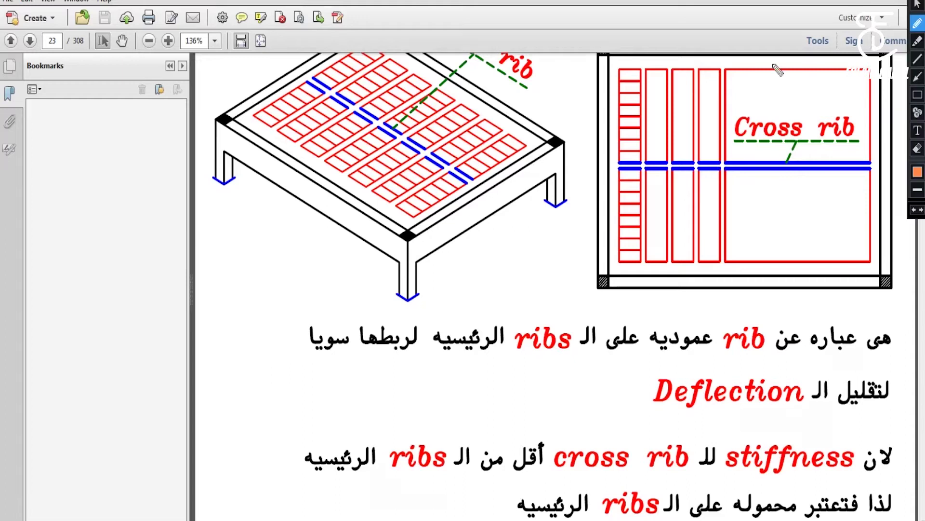
{"action": "left_click_drag", "start_coordinate": [474, 145], "coordinate": [534, 203]}
{"action": "left_click_drag", "start_coordinate": [419, 190], "coordinate": [477, 242]}
{"action": "left_click_drag", "start_coordinate": [473, 185], "coordinate": [491, 200]}
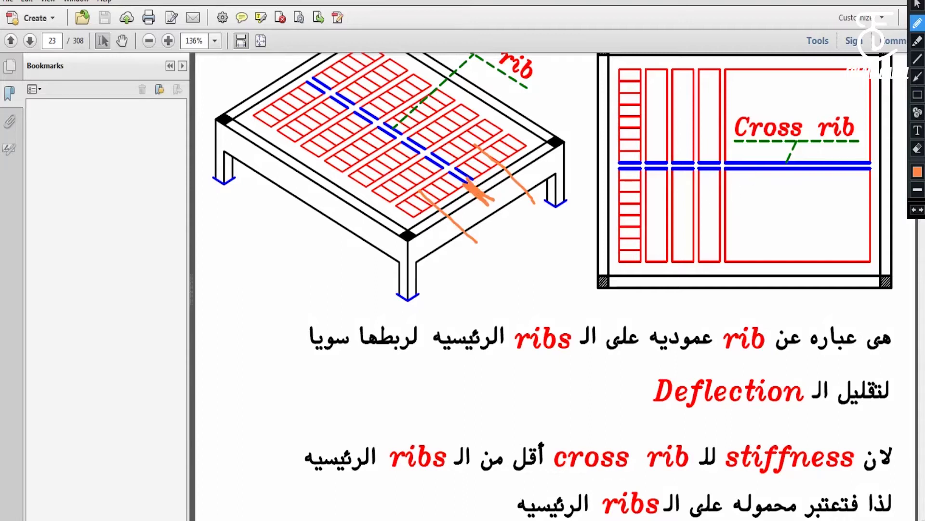
{"action": "key", "text": "Escape"}
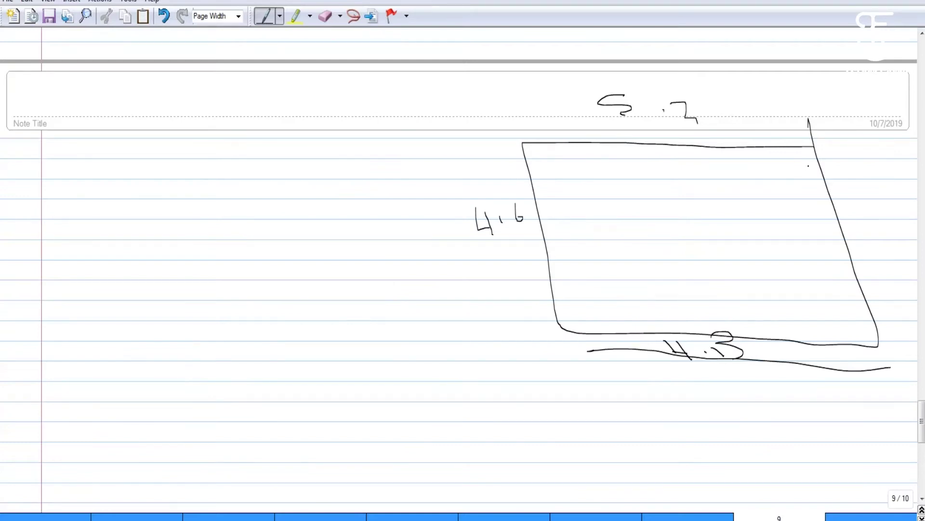
- Sketch four rib blocks and a central cross rib inside the slab outline
{"action": "mouse_move", "coordinate": [809, 166]}
{"action": "left_mouse_down"}
{"action": "mouse_move", "coordinate": [679, 176]}
{"action": "mouse_move", "coordinate": [766, 185]}
{"action": "mouse_move", "coordinate": [815, 184]}
{"action": "mouse_move", "coordinate": [813, 176]}
{"action": "left_mouse_up"}
{"action": "mouse_move", "coordinate": [665, 171]}
{"action": "left_mouse_down"}
{"action": "mouse_move", "coordinate": [545, 177]}
{"action": "mouse_move", "coordinate": [552, 194]}
{"action": "mouse_move", "coordinate": [665, 182]}
{"action": "left_mouse_up"}
{"action": "mouse_move", "coordinate": [663, 135]}
{"action": "left_mouse_down"}
{"action": "mouse_move", "coordinate": [693, 288]}
{"action": "mouse_move", "coordinate": [688, 217]}
{"action": "mouse_move", "coordinate": [702, 272]}
{"action": "left_mouse_up"}
{"action": "mouse_move", "coordinate": [810, 207]}
{"action": "left_mouse_down"}
{"action": "mouse_move", "coordinate": [706, 207]}
{"action": "mouse_move", "coordinate": [757, 224]}
{"action": "mouse_move", "coordinate": [802, 210]}
{"action": "left_mouse_up"}
{"action": "mouse_move", "coordinate": [661, 210]}
{"action": "left_mouse_down"}
{"action": "mouse_move", "coordinate": [573, 211]}
{"action": "mouse_move", "coordinate": [655, 235]}
{"action": "mouse_move", "coordinate": [669, 226]}
{"action": "left_mouse_up"}
- Write the heading '1.1 (X-dir)' and begin a '5.2 =' equation, ticking ribs in a block
{"action": "left_click_drag", "start_coordinate": [62, 140], "coordinate": [99, 153]}
{"action": "left_click_drag", "start_coordinate": [118, 117], "coordinate": [129, 146]}
{"action": "mouse_move", "coordinate": [157, 110]}
{"action": "left_mouse_down"}
{"action": "mouse_move", "coordinate": [146, 150]}
{"action": "mouse_move", "coordinate": [178, 143]}
{"action": "left_mouse_up"}
{"action": "mouse_move", "coordinate": [195, 99]}
{"action": "left_mouse_down"}
{"action": "mouse_move", "coordinate": [217, 126]}
{"action": "mouse_move", "coordinate": [243, 110]}
{"action": "mouse_move", "coordinate": [266, 143]}
{"action": "left_mouse_up"}
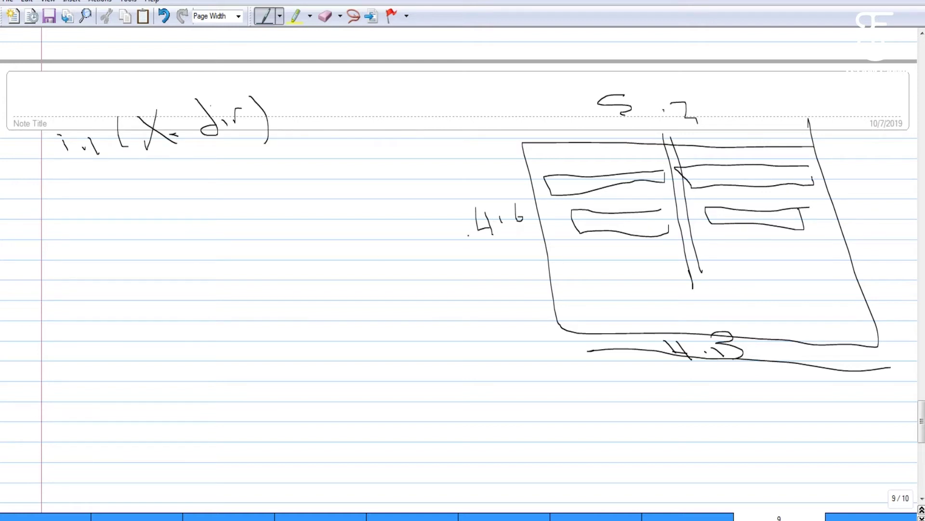
{"action": "left_click_drag", "start_coordinate": [36, 194], "coordinate": [15, 212]}
{"action": "mouse_move", "coordinate": [60, 189]}
{"action": "left_mouse_down"}
{"action": "mouse_move", "coordinate": [75, 205]}
{"action": "mouse_move", "coordinate": [98, 205]}
{"action": "left_mouse_up"}
{"action": "mouse_move", "coordinate": [131, 182]}
{"action": "left_mouse_down"}
{"action": "mouse_move", "coordinate": [118, 189]}
{"action": "mouse_move", "coordinate": [144, 192]}
{"action": "left_mouse_up"}
{"action": "mouse_move", "coordinate": [798, 166]}
{"action": "left_mouse_down"}
{"action": "mouse_move", "coordinate": [799, 178]}
{"action": "mouse_move", "coordinate": [757, 186]}
{"action": "left_mouse_up"}
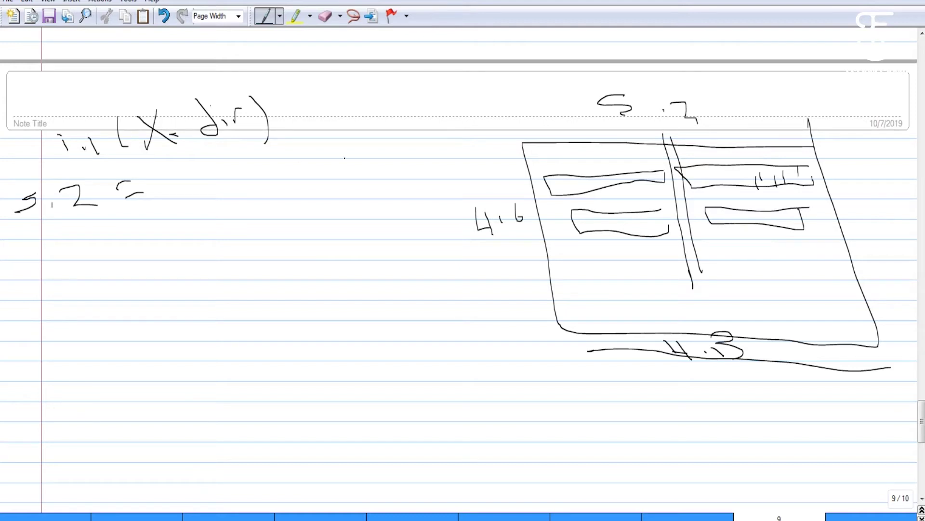
- Extend the 5.2 equation with a 0.15 ×2 term, marking a 1 by the slab's right edge
{"action": "left_click_drag", "start_coordinate": [154, 174], "coordinate": [198, 183]}
{"action": "left_click_drag", "start_coordinate": [201, 165], "coordinate": [198, 197]}
{"action": "mouse_move", "coordinate": [225, 168]}
{"action": "left_mouse_down"}
{"action": "mouse_move", "coordinate": [222, 182]}
{"action": "mouse_move", "coordinate": [287, 186]}
{"action": "left_mouse_up"}
{"action": "left_click", "coordinate": [243, 179]}
{"action": "mouse_move", "coordinate": [833, 165]}
{"action": "left_mouse_down"}
{"action": "mouse_move", "coordinate": [847, 188]}
{"action": "mouse_move", "coordinate": [862, 189]}
{"action": "left_mouse_up"}
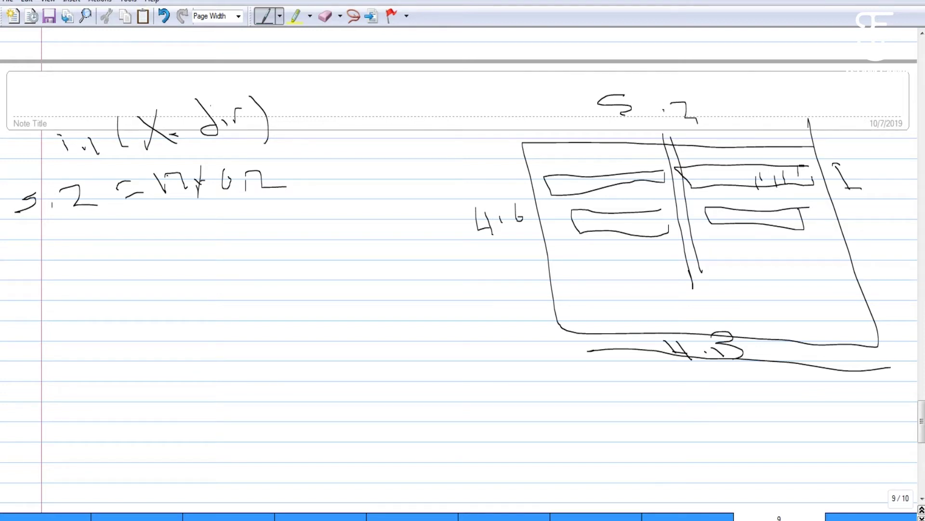
{"action": "mouse_move", "coordinate": [273, 181]}
{"action": "left_mouse_down"}
{"action": "mouse_move", "coordinate": [323, 181]}
{"action": "mouse_move", "coordinate": [306, 198]}
{"action": "left_mouse_up"}
{"action": "mouse_move", "coordinate": [340, 172]}
{"action": "left_mouse_down"}
{"action": "mouse_move", "coordinate": [344, 182]}
{"action": "mouse_move", "coordinate": [366, 166]}
{"action": "mouse_move", "coordinate": [377, 178]}
{"action": "left_mouse_up"}
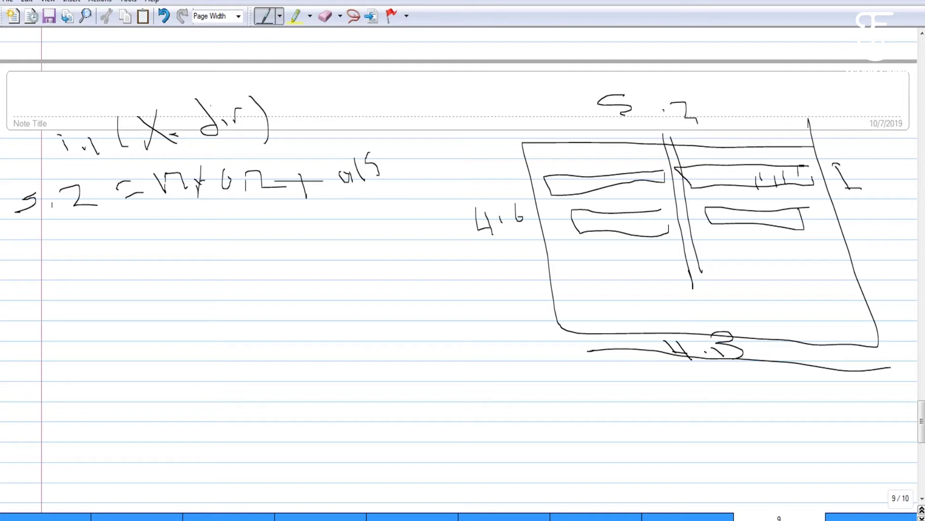
{"action": "mouse_move", "coordinate": [405, 147]}
{"action": "left_mouse_down"}
{"action": "mouse_move", "coordinate": [403, 177]}
{"action": "mouse_move", "coordinate": [432, 178]}
{"action": "left_mouse_up"}
{"action": "mouse_move", "coordinate": [396, 167]}
{"action": "left_mouse_down"}
{"action": "mouse_move", "coordinate": [455, 154]}
{"action": "mouse_move", "coordinate": [480, 182]}
{"action": "left_mouse_up"}
- Mark rib width lines on the sketch and draw a block in its lower-right corner
{"action": "left_click_drag", "start_coordinate": [809, 182], "coordinate": [825, 180]}
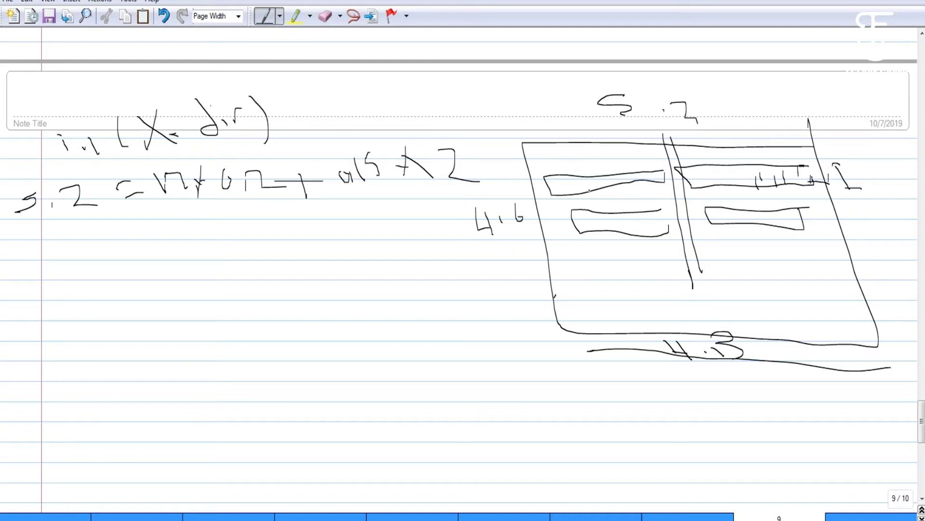
{"action": "left_click_drag", "start_coordinate": [554, 190], "coordinate": [526, 193]}
{"action": "mouse_move", "coordinate": [846, 340]}
{"action": "left_mouse_down"}
{"action": "mouse_move", "coordinate": [839, 321]}
{"action": "mouse_move", "coordinate": [759, 314]}
{"action": "mouse_move", "coordinate": [745, 335]}
{"action": "mouse_move", "coordinate": [839, 341]}
{"action": "left_mouse_up"}
{"action": "left_click", "coordinate": [794, 374]}
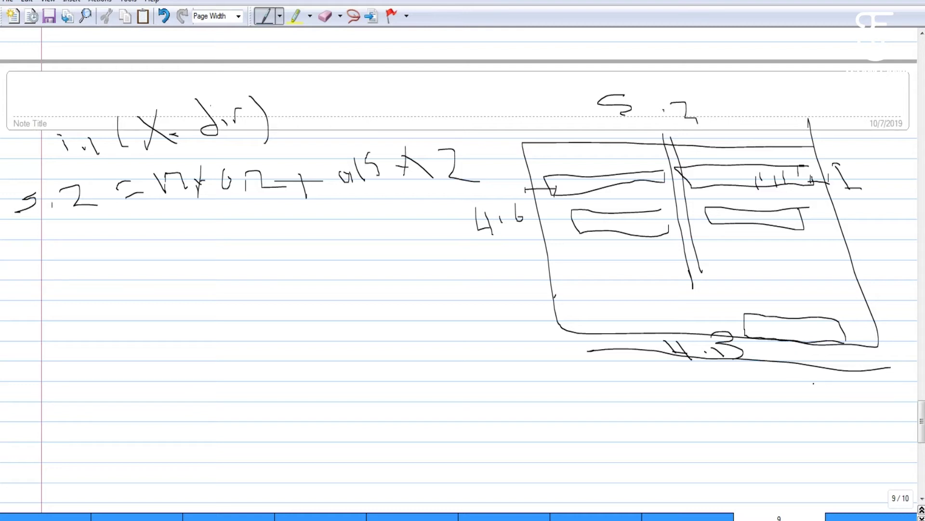
- Add a +0.15 term on the line below the equation
{"action": "mouse_move", "coordinate": [145, 245]}
{"action": "left_mouse_down"}
{"action": "mouse_move", "coordinate": [191, 248]}
{"action": "mouse_move", "coordinate": [153, 254]}
{"action": "left_mouse_up"}
{"action": "mouse_move", "coordinate": [201, 234]}
{"action": "left_mouse_down"}
{"action": "mouse_move", "coordinate": [212, 256]}
{"action": "mouse_move", "coordinate": [200, 244]}
{"action": "left_mouse_up"}
{"action": "left_click_drag", "start_coordinate": [224, 244], "coordinate": [227, 254]}
{"action": "mouse_move", "coordinate": [268, 219]}
{"action": "left_mouse_down"}
{"action": "mouse_move", "coordinate": [287, 239]}
{"action": "mouse_move", "coordinate": [269, 247]}
{"action": "left_mouse_up"}
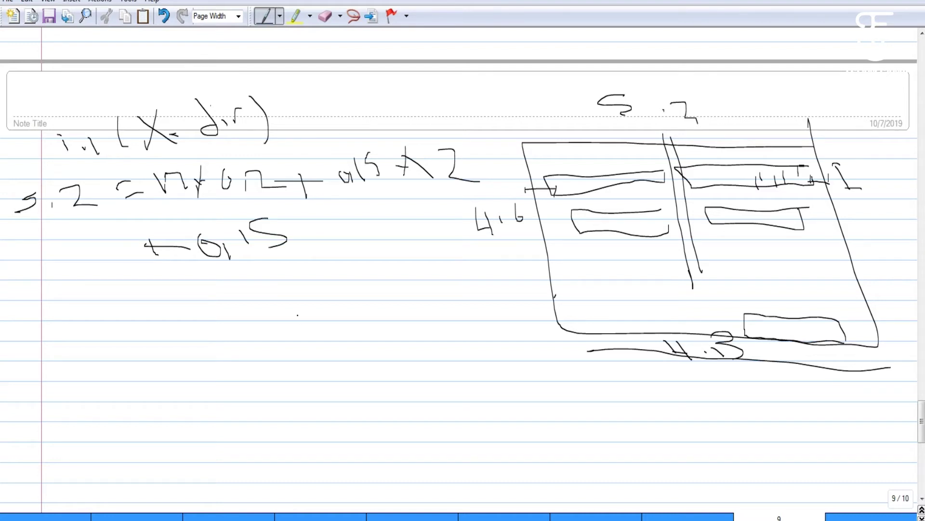
{"action": "left_click", "coordinate": [412, 516]}
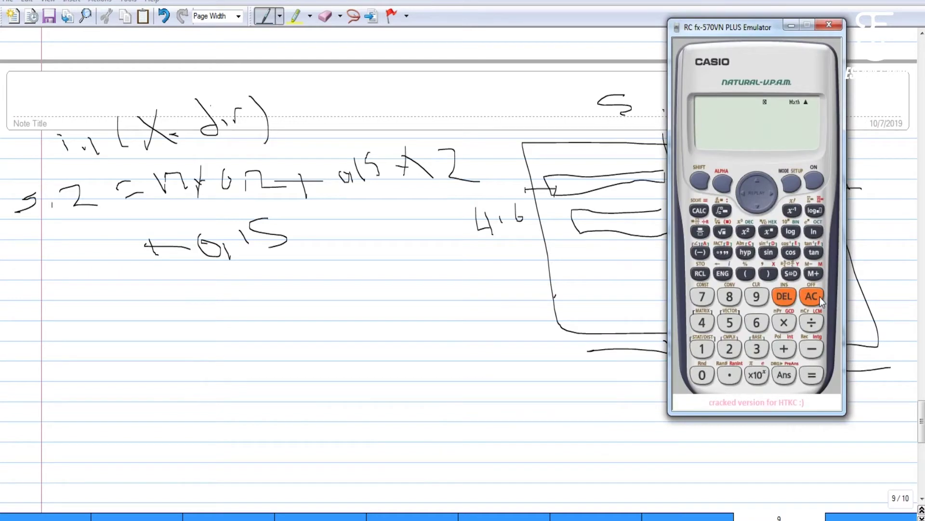
- In the Casio emulator, compute 0.15×2 + 0.15 to get the 0.45 edge allowance
{"action": "type", "text": "Ans+0.15*2"}
{"action": "key", "text": "Return"}
{"action": "type", "text": "+0.15"}
{"action": "key", "text": "Return"}
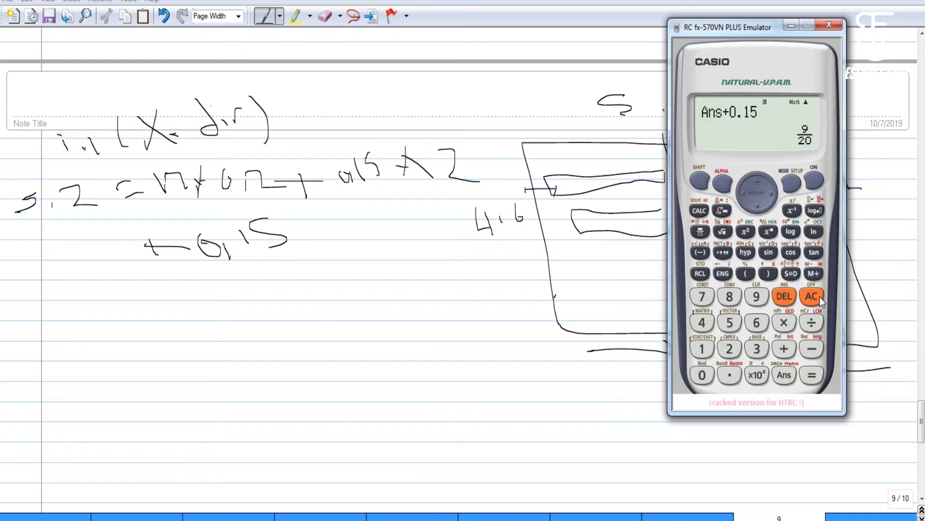
- Calculate (5.2 − 0.45) ÷ 0.2 and show the result as the decimal 23.75
{"action": "type", "text": "5.2-"}
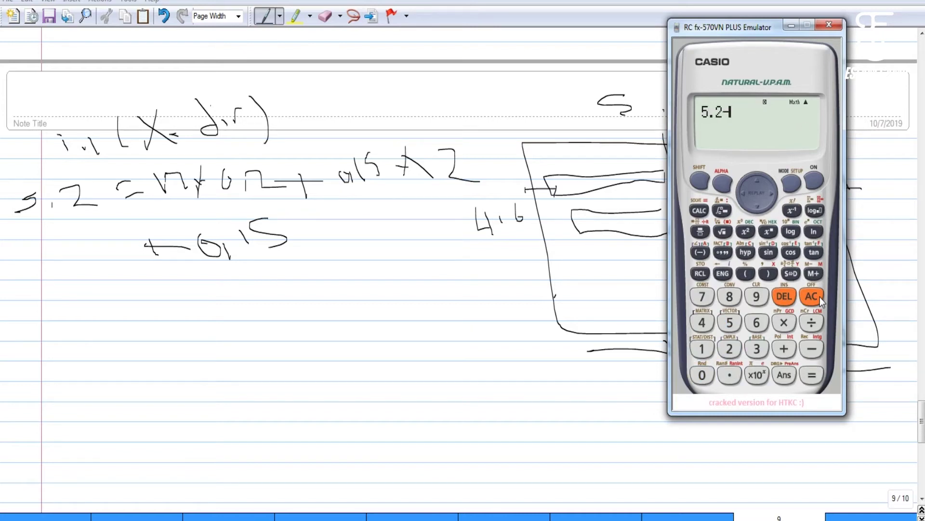
{"action": "left_click", "coordinate": [784, 375]}
{"action": "left_click", "coordinate": [812, 375]}
{"action": "left_click", "coordinate": [815, 322]}
{"action": "left_click", "coordinate": [739, 377]}
{"action": "left_click", "coordinate": [738, 351]}
{"action": "left_click", "coordinate": [812, 375]}
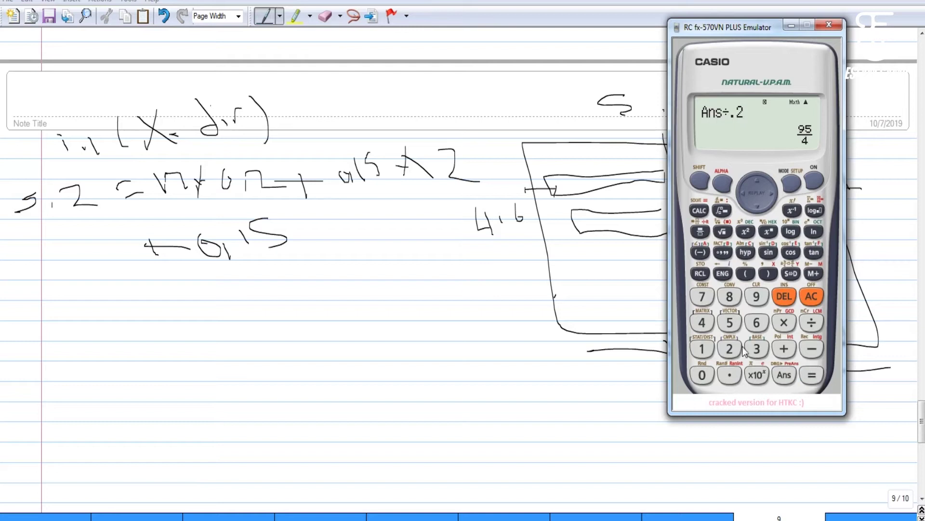
{"action": "left_click", "coordinate": [791, 273]}
- Back in Journal, write n = 23.75 ≈ 23 under the equation and underline it
{"action": "left_click", "coordinate": [791, 25]}
{"action": "mouse_move", "coordinate": [192, 287]}
{"action": "left_mouse_down"}
{"action": "mouse_move", "coordinate": [191, 313]}
{"action": "mouse_move", "coordinate": [163, 321]}
{"action": "left_mouse_up"}
{"action": "mouse_move", "coordinate": [237, 281]}
{"action": "left_mouse_down"}
{"action": "mouse_move", "coordinate": [248, 298]}
{"action": "mouse_move", "coordinate": [271, 268]}
{"action": "mouse_move", "coordinate": [272, 295]}
{"action": "left_mouse_up"}
{"action": "mouse_move", "coordinate": [272, 277]}
{"action": "left_mouse_down"}
{"action": "mouse_move", "coordinate": [269, 295]}
{"action": "mouse_move", "coordinate": [333, 259]}
{"action": "mouse_move", "coordinate": [327, 297]}
{"action": "left_mouse_up"}
{"action": "left_click", "coordinate": [298, 280]}
{"action": "left_click_drag", "start_coordinate": [357, 252], "coordinate": [342, 282]}
{"action": "mouse_move", "coordinate": [234, 331]}
{"action": "left_mouse_down"}
{"action": "mouse_move", "coordinate": [218, 340]}
{"action": "mouse_move", "coordinate": [241, 340]}
{"action": "left_mouse_up"}
{"action": "mouse_move", "coordinate": [267, 324]}
{"action": "left_mouse_down"}
{"action": "mouse_move", "coordinate": [277, 321]}
{"action": "mouse_move", "coordinate": [271, 347]}
{"action": "mouse_move", "coordinate": [296, 351]}
{"action": "left_mouse_up"}
{"action": "left_click_drag", "start_coordinate": [273, 294], "coordinate": [287, 301]}
{"action": "left_click_drag", "start_coordinate": [232, 271], "coordinate": [242, 303]}
{"action": "left_click_drag", "start_coordinate": [241, 301], "coordinate": [283, 299]}
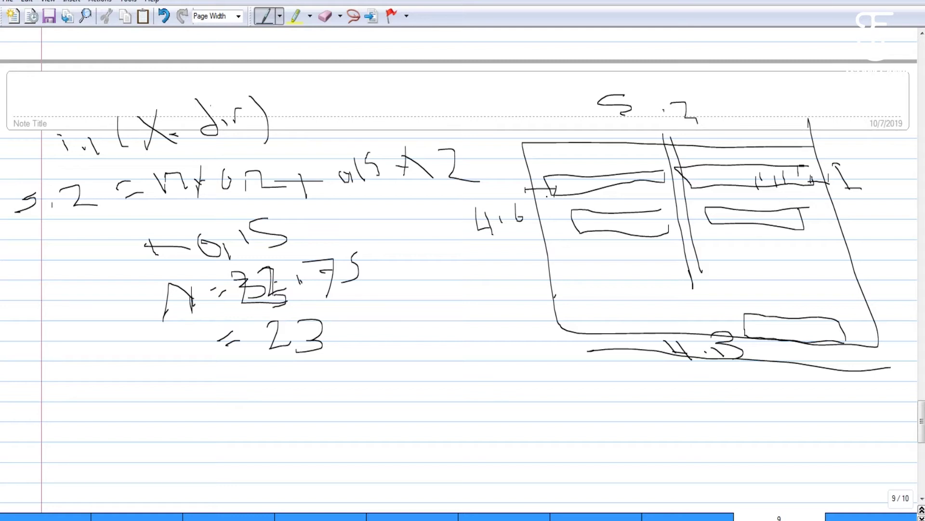
- Start a new line reading 5.2 = n × 0.2 below the earlier work
{"action": "left_click_drag", "start_coordinate": [535, 179], "coordinate": [535, 189]}
{"action": "mouse_move", "coordinate": [70, 419]}
{"action": "left_mouse_down"}
{"action": "mouse_move", "coordinate": [58, 454]}
{"action": "mouse_move", "coordinate": [66, 451]}
{"action": "mouse_move", "coordinate": [71, 465]}
{"action": "mouse_move", "coordinate": [88, 455]}
{"action": "left_mouse_up"}
{"action": "mouse_move", "coordinate": [106, 434]}
{"action": "left_mouse_down"}
{"action": "mouse_move", "coordinate": [134, 428]}
{"action": "mouse_move", "coordinate": [137, 442]}
{"action": "mouse_move", "coordinate": [162, 451]}
{"action": "left_mouse_up"}
{"action": "mouse_move", "coordinate": [177, 419]}
{"action": "left_mouse_down"}
{"action": "mouse_move", "coordinate": [188, 448]}
{"action": "mouse_move", "coordinate": [181, 460]}
{"action": "left_mouse_up"}
{"action": "mouse_move", "coordinate": [219, 414]}
{"action": "left_mouse_down"}
{"action": "mouse_move", "coordinate": [221, 441]}
{"action": "mouse_move", "coordinate": [250, 417]}
{"action": "mouse_move", "coordinate": [266, 439]}
{"action": "mouse_move", "coordinate": [302, 428]}
{"action": "left_mouse_up"}
{"action": "left_click_drag", "start_coordinate": [358, 423], "coordinate": [425, 423]}
- Finish it with + 2x + 0.15, then cross out the earlier 0.5 and write 0.2
{"action": "left_click_drag", "start_coordinate": [474, 382], "coordinate": [457, 433]}
{"action": "left_click_drag", "start_coordinate": [453, 396], "coordinate": [481, 415]}
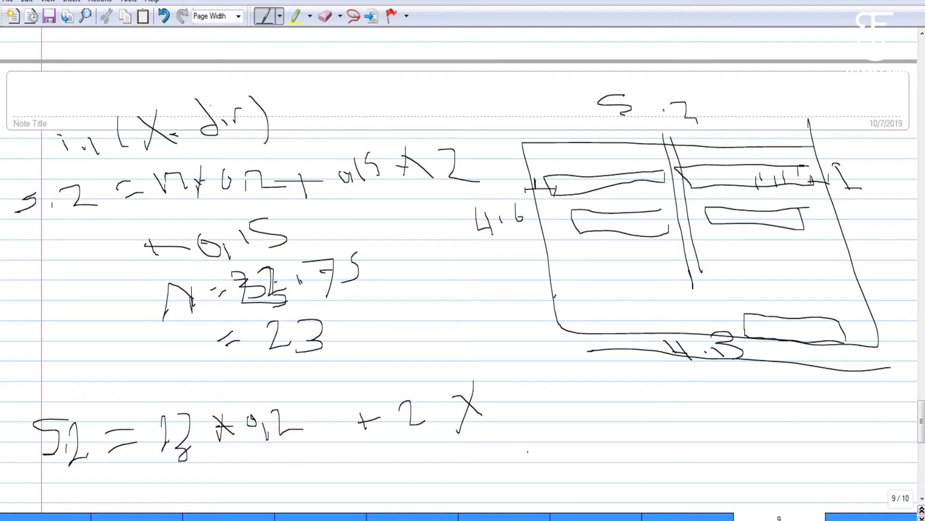
{"action": "left_click_drag", "start_coordinate": [560, 407], "coordinate": [530, 406]}
{"action": "left_click_drag", "start_coordinate": [542, 395], "coordinate": [563, 421]}
{"action": "left_click_drag", "start_coordinate": [608, 393], "coordinate": [648, 407]}
{"action": "left_click_drag", "start_coordinate": [671, 374], "coordinate": [652, 401]}
{"action": "left_click", "coordinate": [630, 413]}
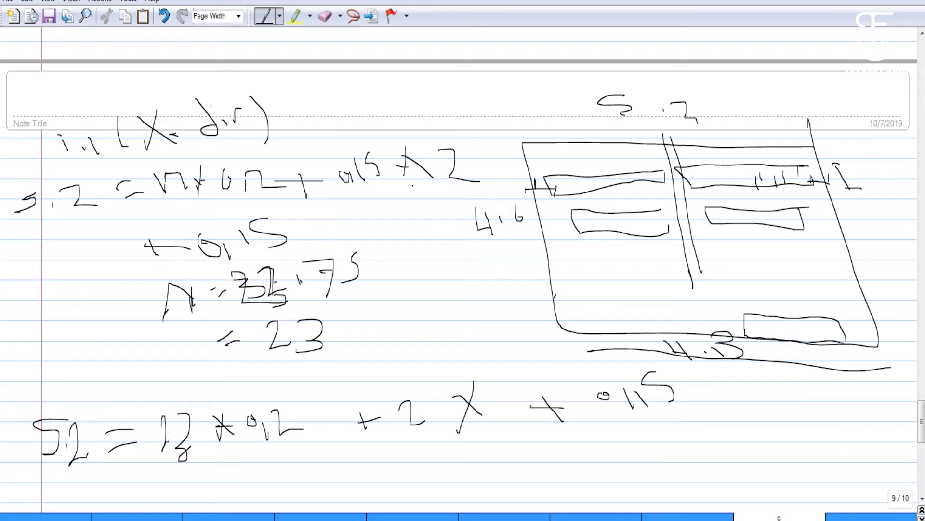
{"action": "mouse_move", "coordinate": [343, 180]}
{"action": "left_mouse_down"}
{"action": "mouse_move", "coordinate": [359, 156]}
{"action": "mouse_move", "coordinate": [363, 163]}
{"action": "mouse_move", "coordinate": [345, 148]}
{"action": "mouse_move", "coordinate": [393, 144]}
{"action": "left_mouse_up"}
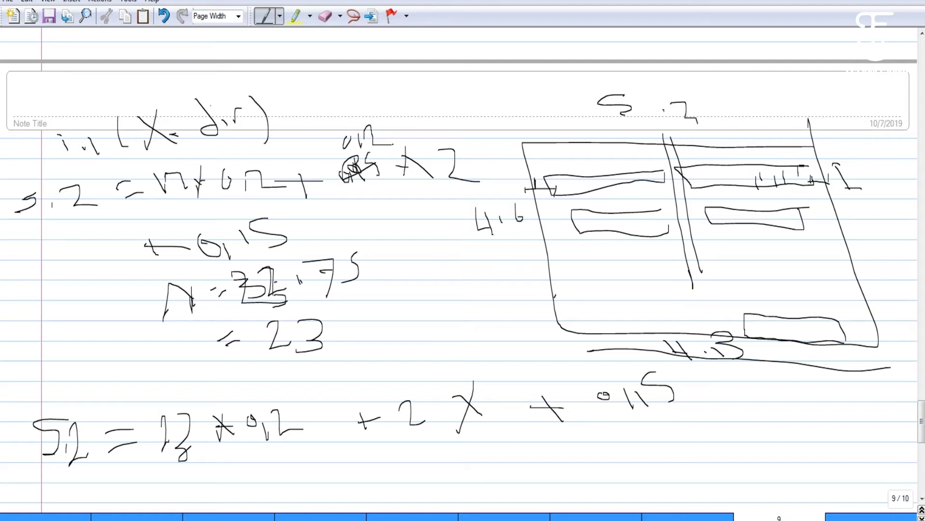
{"action": "left_click_drag", "start_coordinate": [361, 172], "coordinate": [376, 167]}
- Work out (5.2 − 0.2×2 − 0.15) ÷ 0.2 = 23.25 in the calculator
{"action": "key", "text": "alt+Tab"}
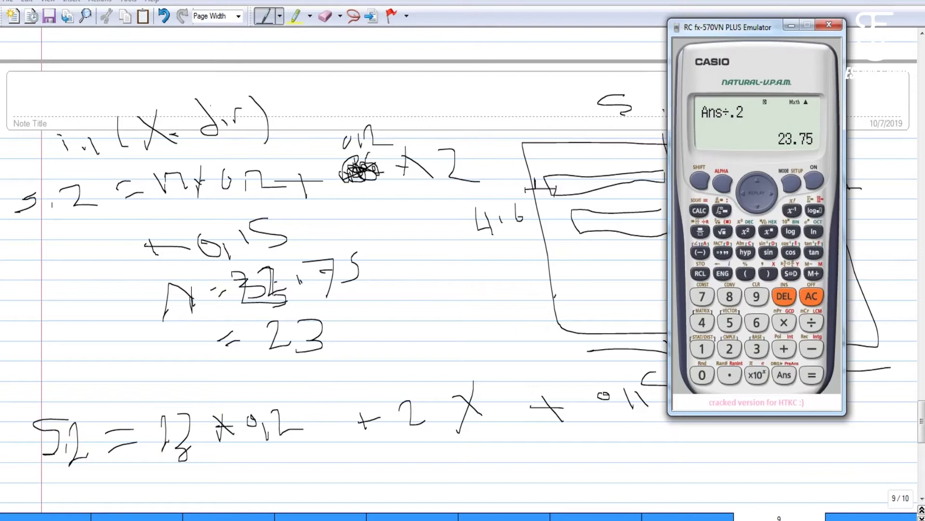
{"action": "left_click", "coordinate": [810, 300]}
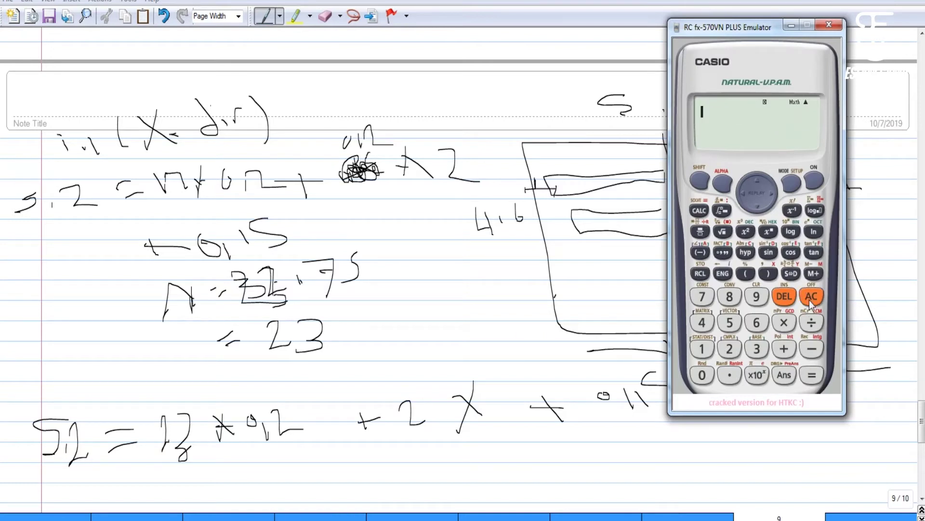
{"action": "type", "text": "0.2*"}
{"action": "type", "text": "2"}
{"action": "key", "text": "Return"}
{"action": "type", "text": "+0.15"}
{"action": "key", "text": "Return"}
{"action": "type", "text": "5.2"}
{"action": "left_click", "coordinate": [784, 375]}
{"action": "key", "text": "Return"}
{"action": "type", "text": "-0.2"}
{"action": "key", "text": "Return"}
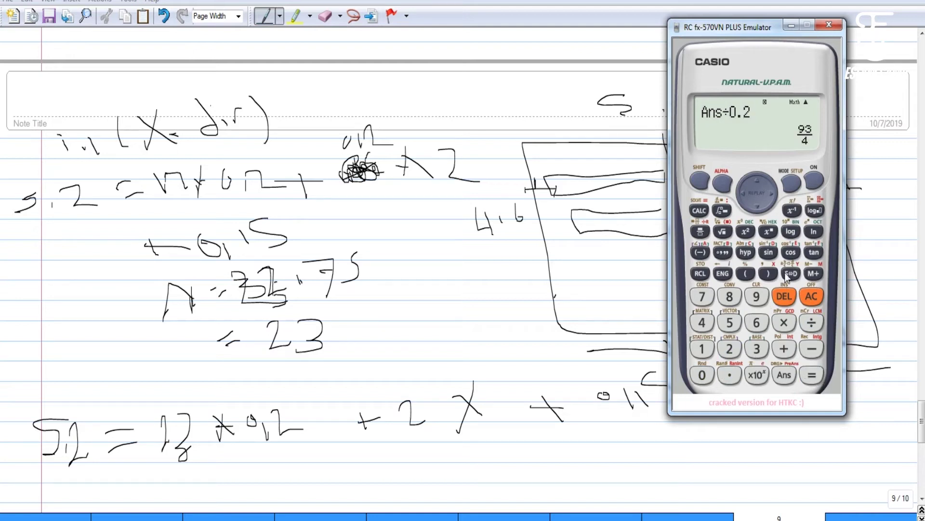
{"action": "left_click", "coordinate": [786, 273]}
- Underline x in the equation and begin a new line 'x =' on the note
{"action": "left_click", "coordinate": [791, 24]}
{"action": "left_click_drag", "start_coordinate": [458, 440], "coordinate": [482, 443]}
{"action": "mouse_move", "coordinate": [558, 458]}
{"action": "left_mouse_down"}
{"action": "mouse_move", "coordinate": [541, 486]}
{"action": "mouse_move", "coordinate": [603, 456]}
{"action": "mouse_move", "coordinate": [615, 468]}
{"action": "left_mouse_up"}
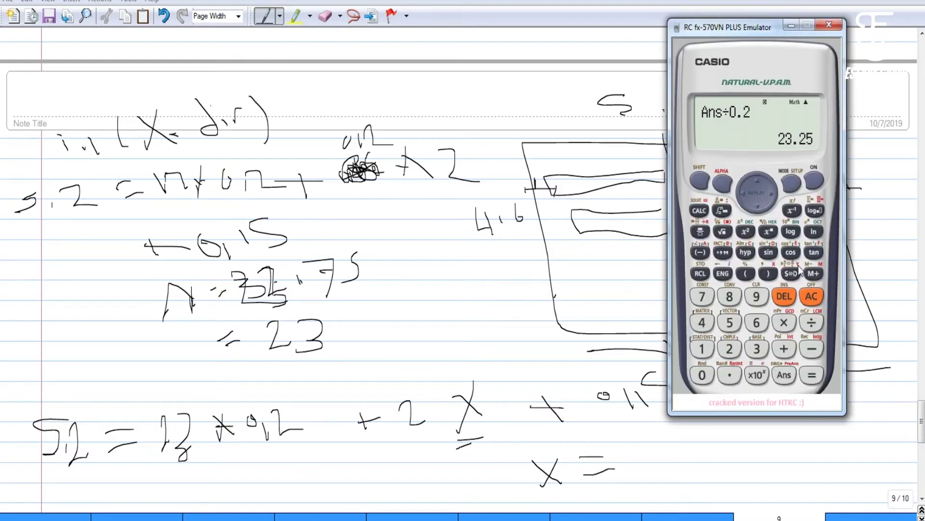
- Compute the leftover edge width 5.2 − 23×0.2 − 0.15 = 0.45
{"action": "left_click", "coordinate": [812, 297]}
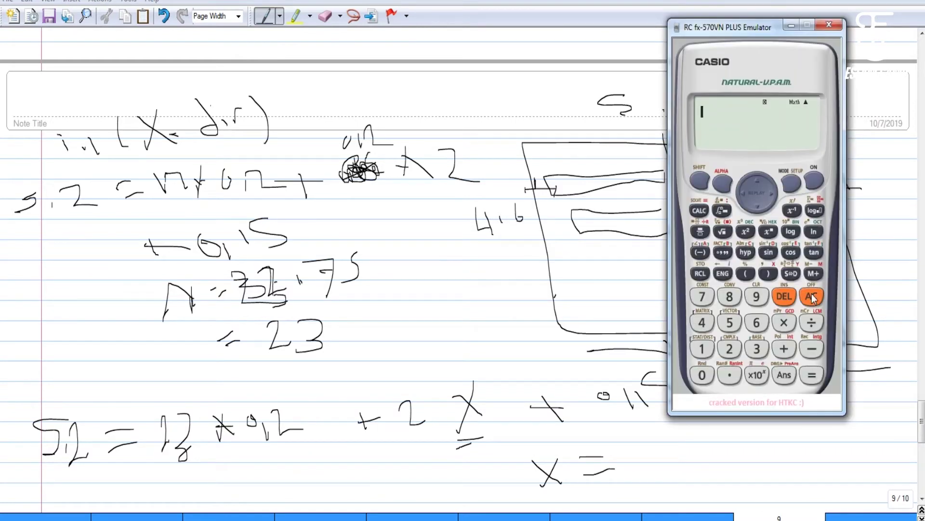
{"action": "type", "text": "5.2-"}
{"action": "type", "text": "23"}
{"action": "type", "text": "*0.2"}
{"action": "type", "text": "-"}
{"action": "type", "text": ".15"}
{"action": "key", "text": "Return"}
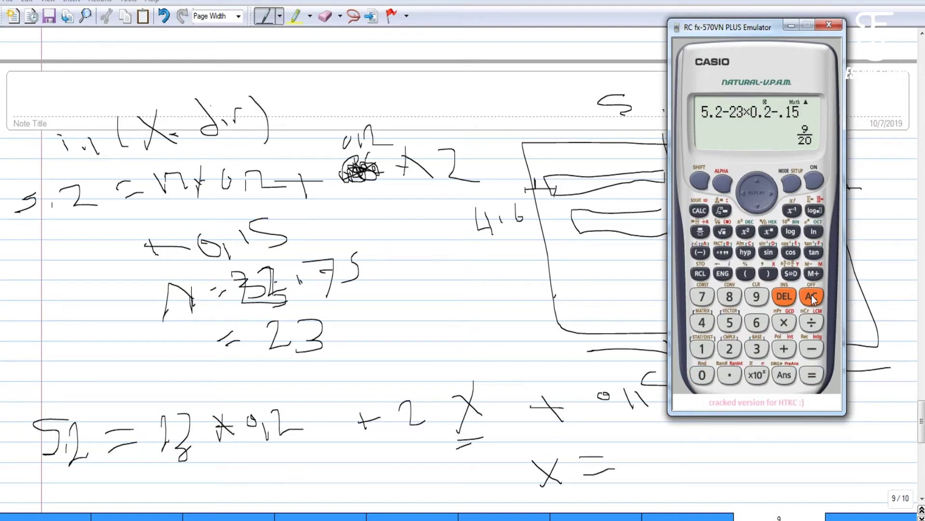
{"action": "left_click", "coordinate": [791, 274]}
- Write x = 0.45 double-underlined, mark the edge strips on the sketch, and add '/2 ='
{"action": "key", "text": "alt+Tab"}
{"action": "mouse_move", "coordinate": [633, 449]}
{"action": "left_mouse_down"}
{"action": "mouse_move", "coordinate": [636, 466]}
{"action": "mouse_move", "coordinate": [661, 466]}
{"action": "mouse_move", "coordinate": [630, 456]}
{"action": "mouse_move", "coordinate": [665, 467]}
{"action": "left_mouse_up"}
{"action": "left_click_drag", "start_coordinate": [688, 428], "coordinate": [701, 459]}
{"action": "mouse_move", "coordinate": [742, 422]}
{"action": "left_mouse_down"}
{"action": "mouse_move", "coordinate": [711, 453]}
{"action": "mouse_move", "coordinate": [751, 459]}
{"action": "left_mouse_up"}
{"action": "left_click_drag", "start_coordinate": [672, 465], "coordinate": [705, 462]}
{"action": "left_click_drag", "start_coordinate": [726, 469], "coordinate": [675, 474]}
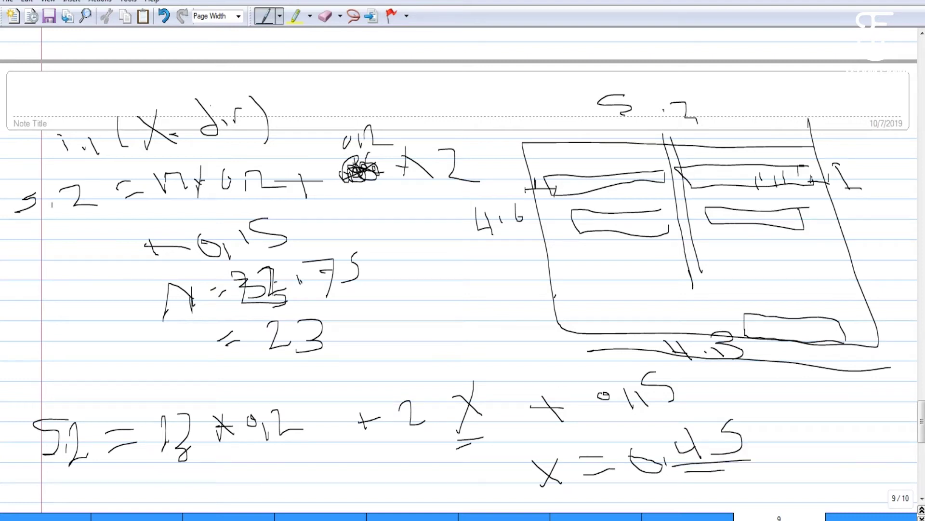
{"action": "mouse_move", "coordinate": [545, 178]}
{"action": "left_mouse_down"}
{"action": "mouse_move", "coordinate": [533, 187]}
{"action": "mouse_move", "coordinate": [550, 175]}
{"action": "left_mouse_up"}
{"action": "mouse_move", "coordinate": [820, 161]}
{"action": "left_mouse_down"}
{"action": "mouse_move", "coordinate": [830, 180]}
{"action": "mouse_move", "coordinate": [824, 161]}
{"action": "left_mouse_up"}
{"action": "mouse_move", "coordinate": [766, 416]}
{"action": "left_mouse_down"}
{"action": "mouse_move", "coordinate": [746, 462]}
{"action": "mouse_move", "coordinate": [786, 459]}
{"action": "mouse_move", "coordinate": [819, 436]}
{"action": "mouse_move", "coordinate": [818, 446]}
{"action": "left_mouse_up"}
- Halve 0.45 to 0.225 in the calculator and write 0.225 after the equals sign
{"action": "left_click", "coordinate": [344, 509]}
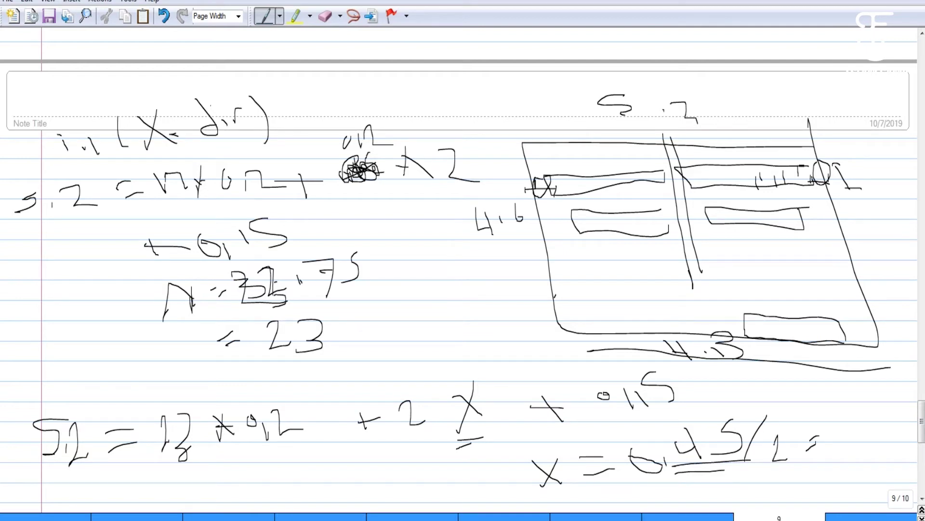
{"action": "type", "text": "/2"}
{"action": "key", "text": "Return"}
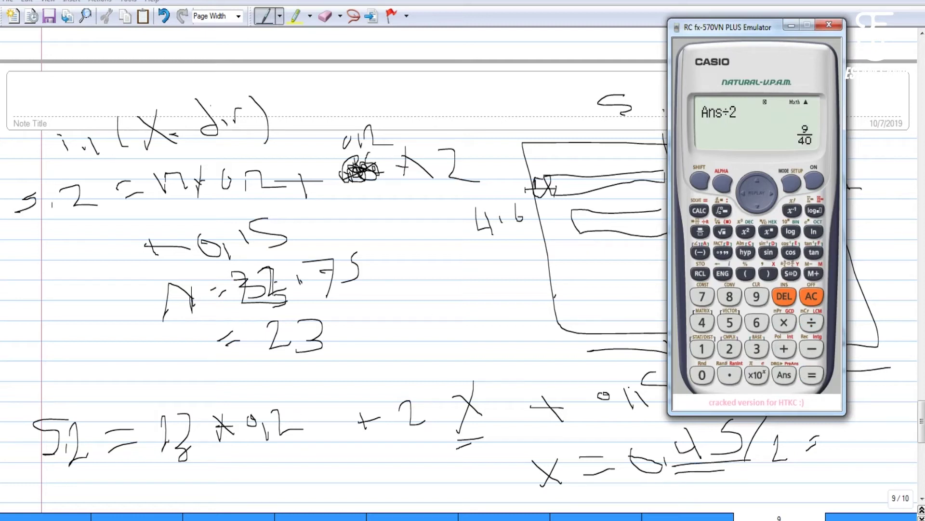
{"action": "left_click", "coordinate": [791, 273]}
{"action": "left_click", "coordinate": [828, 427]}
{"action": "left_click_drag", "start_coordinate": [831, 433], "coordinate": [832, 451]}
{"action": "mouse_move", "coordinate": [834, 436]}
{"action": "left_mouse_down"}
{"action": "mouse_move", "coordinate": [840, 448]}
{"action": "mouse_move", "coordinate": [897, 439]}
{"action": "left_mouse_up"}
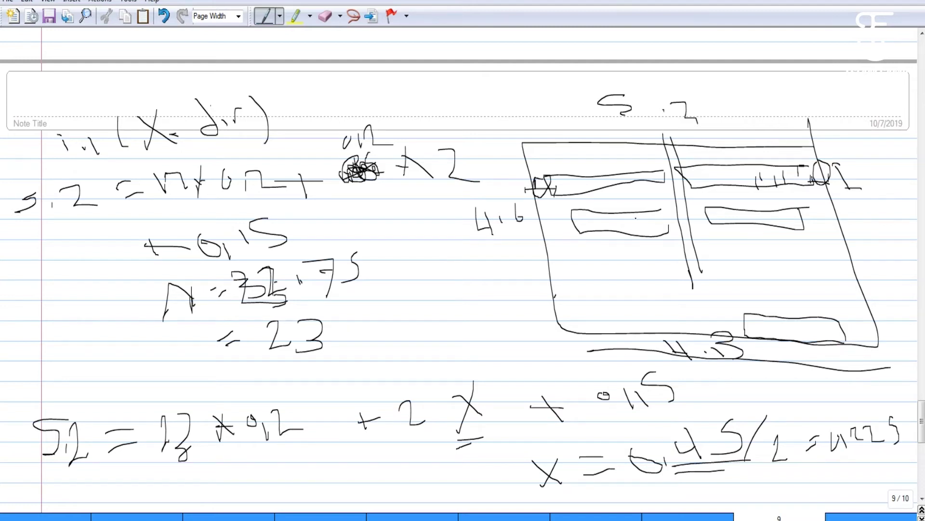
{"action": "scroll", "coordinate": [463, 270], "scroll_direction": "down", "scroll_amount": 3}
- Write the heading 'in (y)' on the next note page
{"action": "scroll", "coordinate": [463, 270], "scroll_direction": "down", "scroll_amount": 4}
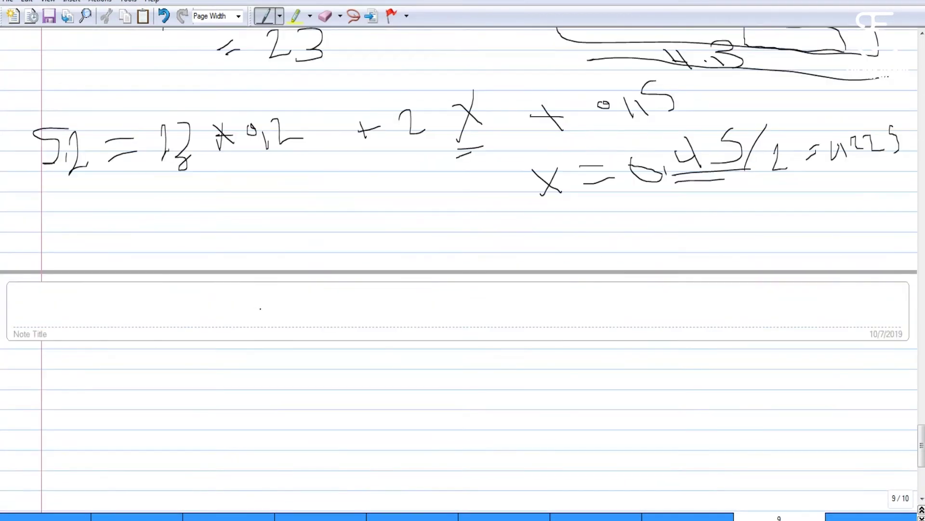
{"action": "mouse_move", "coordinate": [83, 355]}
{"action": "left_mouse_down"}
{"action": "mouse_move", "coordinate": [87, 363]}
{"action": "mouse_move", "coordinate": [89, 345]}
{"action": "left_mouse_up"}
{"action": "left_click_drag", "start_coordinate": [126, 374], "coordinate": [141, 360]}
{"action": "left_click_drag", "start_coordinate": [165, 325], "coordinate": [174, 346]}
{"action": "left_click_drag", "start_coordinate": [179, 316], "coordinate": [226, 359]}
{"action": "scroll", "coordinate": [354, 200], "scroll_direction": "up", "scroll_amount": 5}
{"action": "scroll", "coordinate": [354, 200], "scroll_direction": "up", "scroll_amount": 1}
{"action": "scroll", "coordinate": [353, 200], "scroll_direction": "down", "scroll_amount": 2}
{"action": "scroll", "coordinate": [354, 200], "scroll_direction": "down", "scroll_amount": 5}
- Start the y-direction equation with '4.6 ='
{"action": "left_click_drag", "start_coordinate": [66, 348], "coordinate": [73, 363]}
{"action": "left_click_drag", "start_coordinate": [87, 357], "coordinate": [89, 365]}
{"action": "mouse_move", "coordinate": [106, 329]}
{"action": "left_mouse_down"}
{"action": "mouse_move", "coordinate": [109, 362]}
{"action": "mouse_move", "coordinate": [103, 353]}
{"action": "mouse_move", "coordinate": [157, 345]}
{"action": "left_mouse_up"}
{"action": "mouse_move", "coordinate": [143, 357]}
{"action": "left_mouse_down"}
{"action": "mouse_move", "coordinate": [194, 341]}
{"action": "mouse_move", "coordinate": [203, 359]}
{"action": "mouse_move", "coordinate": [239, 351]}
{"action": "left_mouse_up"}
- Draw an extra rib strip in the right half of the sketch
{"action": "scroll", "coordinate": [463, 260], "scroll_direction": "up", "scroll_amount": 3}
{"action": "scroll", "coordinate": [463, 260], "scroll_direction": "up", "scroll_amount": 2}
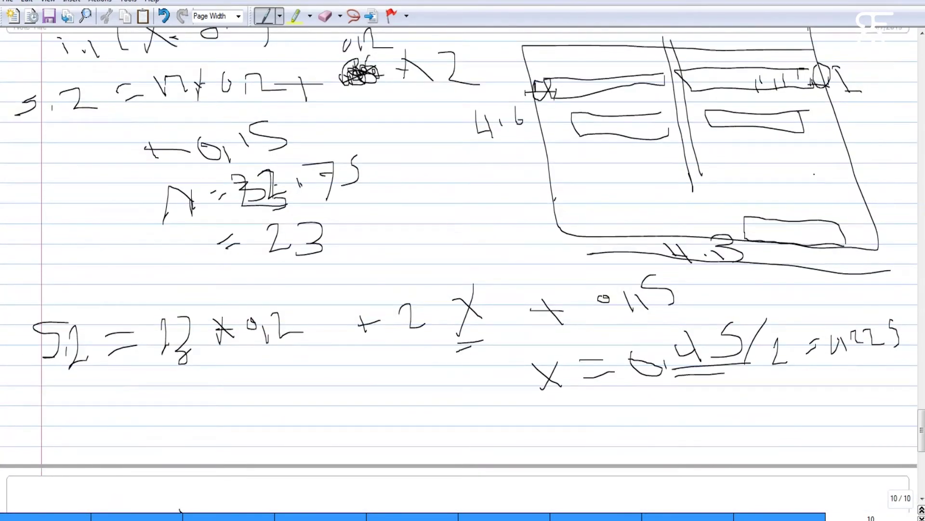
{"action": "scroll", "coordinate": [463, 260], "scroll_direction": "up", "scroll_amount": 1}
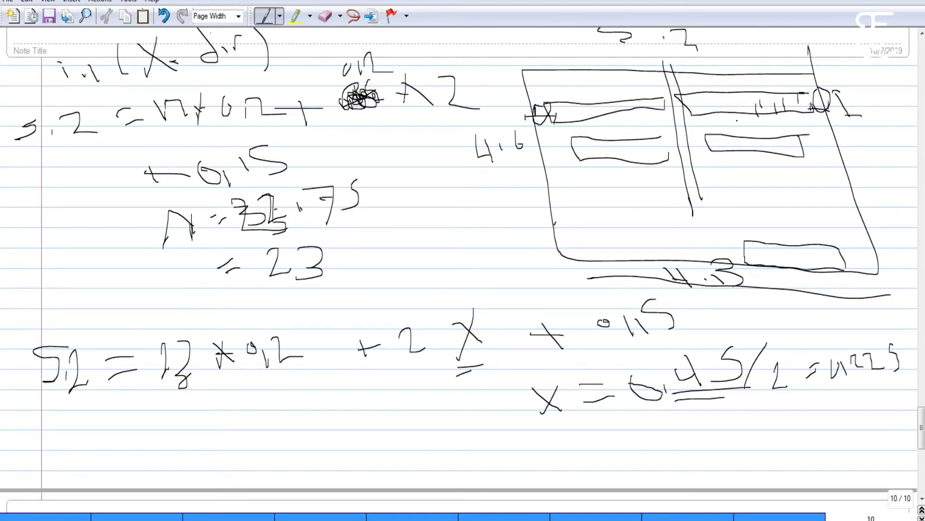
{"action": "mouse_move", "coordinate": [797, 171]}
{"action": "left_mouse_down"}
{"action": "mouse_move", "coordinate": [713, 171]}
{"action": "mouse_move", "coordinate": [717, 182]}
{"action": "mouse_move", "coordinate": [805, 181]}
{"action": "left_mouse_up"}
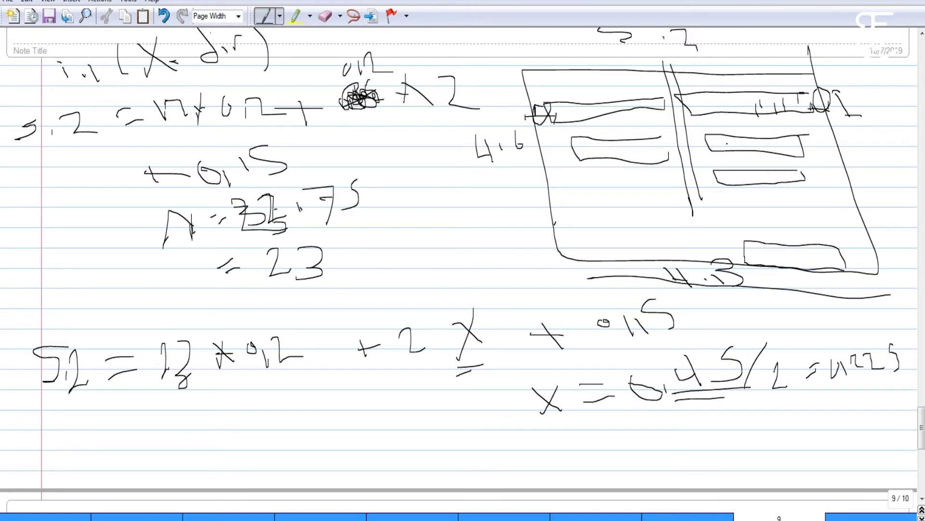
{"action": "scroll", "coordinate": [463, 261], "scroll_direction": "down", "scroll_amount": 5}
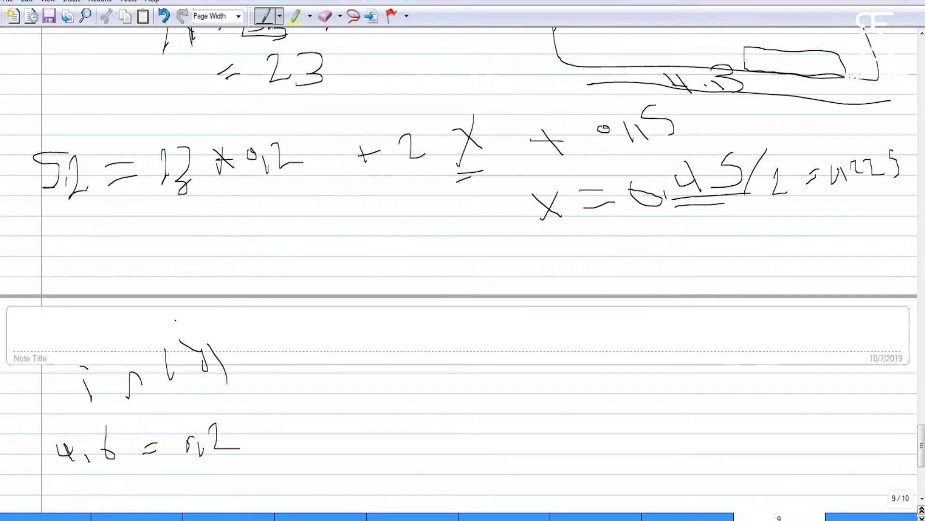
- Extend the equation with the '+ n×0.4' rib term
{"action": "mouse_move", "coordinate": [246, 437]}
{"action": "left_mouse_down"}
{"action": "mouse_move", "coordinate": [275, 438]}
{"action": "mouse_move", "coordinate": [261, 448]}
{"action": "mouse_move", "coordinate": [296, 429]}
{"action": "mouse_move", "coordinate": [306, 448]}
{"action": "left_mouse_up"}
{"action": "mouse_move", "coordinate": [326, 410]}
{"action": "left_mouse_down"}
{"action": "mouse_move", "coordinate": [322, 444]}
{"action": "mouse_move", "coordinate": [330, 428]}
{"action": "mouse_move", "coordinate": [370, 449]}
{"action": "left_mouse_up"}
{"action": "mouse_move", "coordinate": [386, 405]}
{"action": "left_mouse_down"}
{"action": "mouse_move", "coordinate": [403, 441]}
{"action": "mouse_move", "coordinate": [371, 427]}
{"action": "left_mouse_up"}
{"action": "scroll", "coordinate": [463, 270], "scroll_direction": "up", "scroll_amount": 3}
{"action": "scroll", "coordinate": [462, 270], "scroll_direction": "up", "scroll_amount": 3}
{"action": "scroll", "coordinate": [463, 270], "scroll_direction": "up", "scroll_amount": 1}
{"action": "scroll", "coordinate": [463, 270], "scroll_direction": "down", "scroll_amount": 3}
{"action": "scroll", "coordinate": [463, 270], "scroll_direction": "down", "scroll_amount": 4}
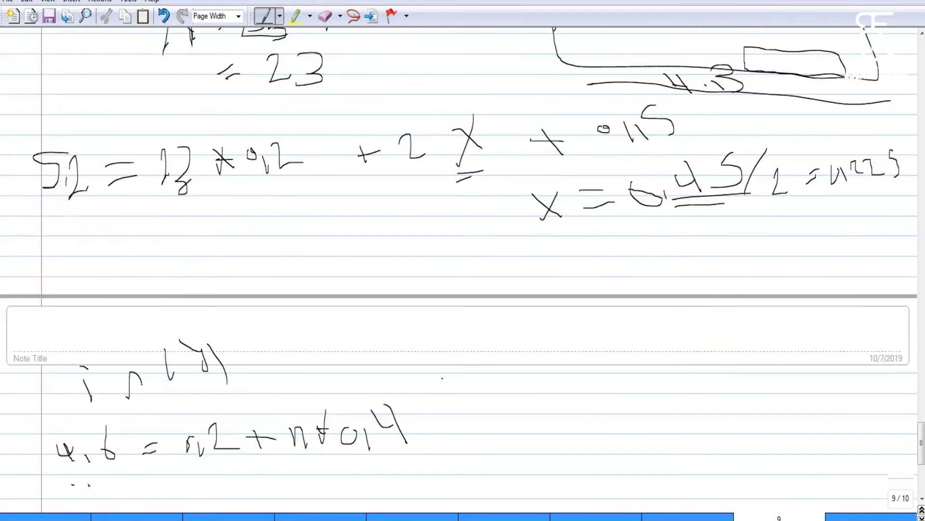
{"action": "scroll", "coordinate": [462, 270], "scroll_direction": "down", "scroll_amount": 1}
- Finish the equation with the '+ (n−1)×0.15' gap term
{"action": "mouse_move", "coordinate": [438, 375]}
{"action": "left_mouse_down"}
{"action": "mouse_move", "coordinate": [452, 374]}
{"action": "mouse_move", "coordinate": [447, 385]}
{"action": "left_mouse_up"}
{"action": "mouse_move", "coordinate": [485, 362]}
{"action": "left_mouse_down"}
{"action": "mouse_move", "coordinate": [482, 379]}
{"action": "mouse_move", "coordinate": [530, 379]}
{"action": "left_mouse_up"}
{"action": "left_click", "coordinate": [522, 373]}
{"action": "left_click_drag", "start_coordinate": [539, 337], "coordinate": [563, 406]}
{"action": "mouse_move", "coordinate": [589, 360]}
{"action": "left_mouse_down"}
{"action": "mouse_move", "coordinate": [588, 389]}
{"action": "mouse_move", "coordinate": [641, 366]}
{"action": "mouse_move", "coordinate": [666, 389]}
{"action": "mouse_move", "coordinate": [671, 356]}
{"action": "mouse_move", "coordinate": [670, 374]}
{"action": "left_mouse_up"}
{"action": "scroll", "coordinate": [518, 380], "scroll_direction": "down", "scroll_amount": 3}
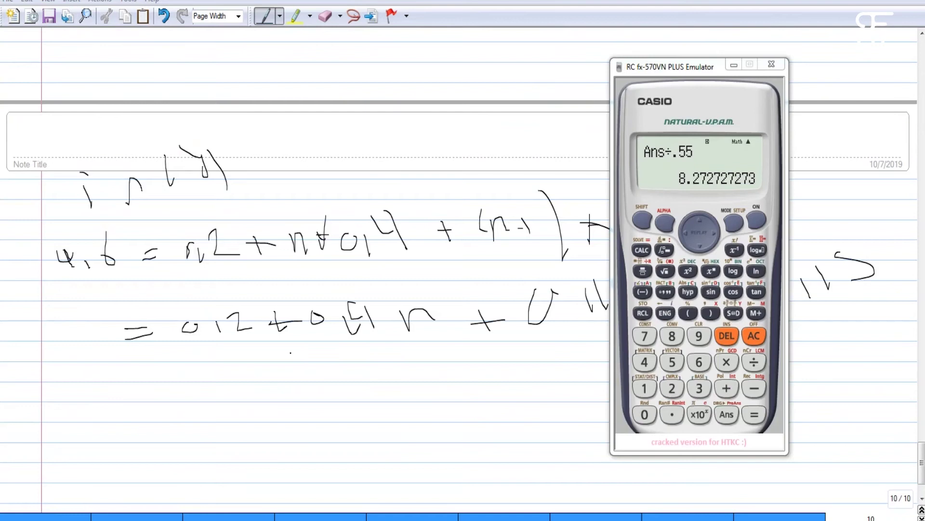
- Write n = 8 as the number of ribs in y
{"action": "left_click_drag", "start_coordinate": [301, 378], "coordinate": [316, 369]}
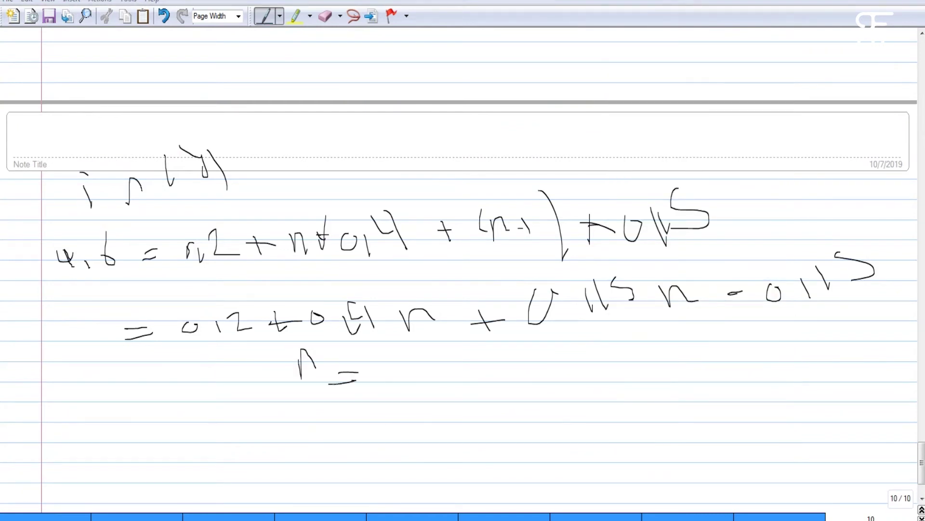
{"action": "left_click_drag", "start_coordinate": [394, 359], "coordinate": [390, 359]}
{"action": "scroll", "coordinate": [310, 382], "scroll_direction": "down", "scroll_amount": 1}
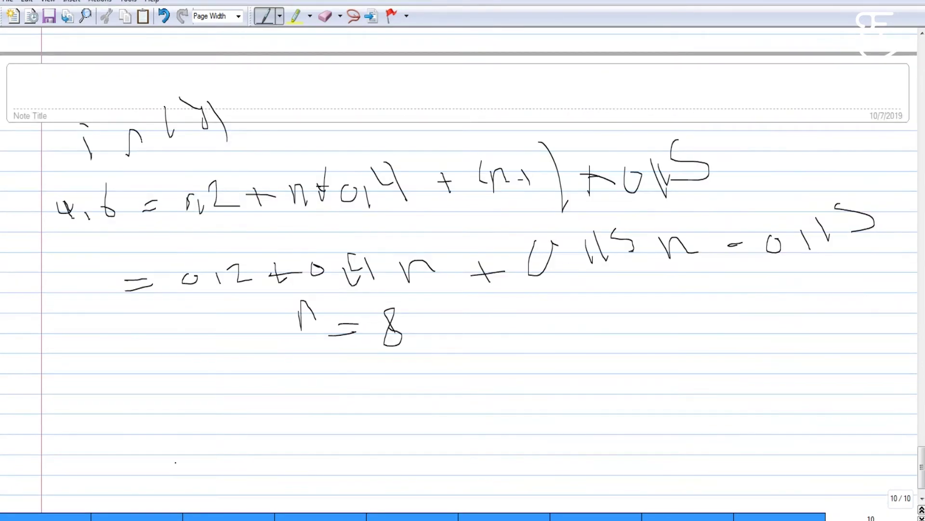
- Start the edge-width equation '4.6 = x + 8×0.4 +'
{"action": "mouse_move", "coordinate": [112, 383]}
{"action": "left_mouse_down"}
{"action": "mouse_move", "coordinate": [118, 427]}
{"action": "mouse_move", "coordinate": [114, 413]}
{"action": "left_mouse_up"}
{"action": "left_click_drag", "start_coordinate": [157, 377], "coordinate": [152, 409]}
{"action": "left_click_drag", "start_coordinate": [263, 385], "coordinate": [255, 423]}
{"action": "left_click_drag", "start_coordinate": [247, 393], "coordinate": [254, 399]}
{"action": "left_click_drag", "start_coordinate": [385, 415], "coordinate": [343, 418]}
{"action": "mouse_move", "coordinate": [455, 392]}
{"action": "left_mouse_down"}
{"action": "mouse_move", "coordinate": [462, 430]}
{"action": "mouse_move", "coordinate": [450, 428]}
{"action": "left_mouse_up"}
{"action": "mouse_move", "coordinate": [470, 407]}
{"action": "left_mouse_down"}
{"action": "mouse_move", "coordinate": [485, 396]}
{"action": "mouse_move", "coordinate": [513, 424]}
{"action": "left_mouse_up"}
{"action": "left_click_drag", "start_coordinate": [529, 411], "coordinate": [559, 431]}
{"action": "left_click_drag", "start_coordinate": [572, 372], "coordinate": [593, 420]}
{"action": "left_click_drag", "start_coordinate": [544, 382], "coordinate": [583, 401]}
{"action": "mouse_move", "coordinate": [637, 405]}
{"action": "left_mouse_down"}
{"action": "mouse_move", "coordinate": [674, 399]}
{"action": "mouse_move", "coordinate": [669, 424]}
{"action": "left_mouse_up"}
- Complete the equation with the '7×0.15' gap term
{"action": "left_click_drag", "start_coordinate": [692, 384], "coordinate": [741, 430]}
{"action": "left_click_drag", "start_coordinate": [719, 401], "coordinate": [752, 388]}
{"action": "mouse_move", "coordinate": [765, 362]}
{"action": "left_mouse_down"}
{"action": "mouse_move", "coordinate": [780, 389]}
{"action": "mouse_move", "coordinate": [786, 376]}
{"action": "left_mouse_up"}
{"action": "left_click_drag", "start_coordinate": [776, 370], "coordinate": [767, 386]}
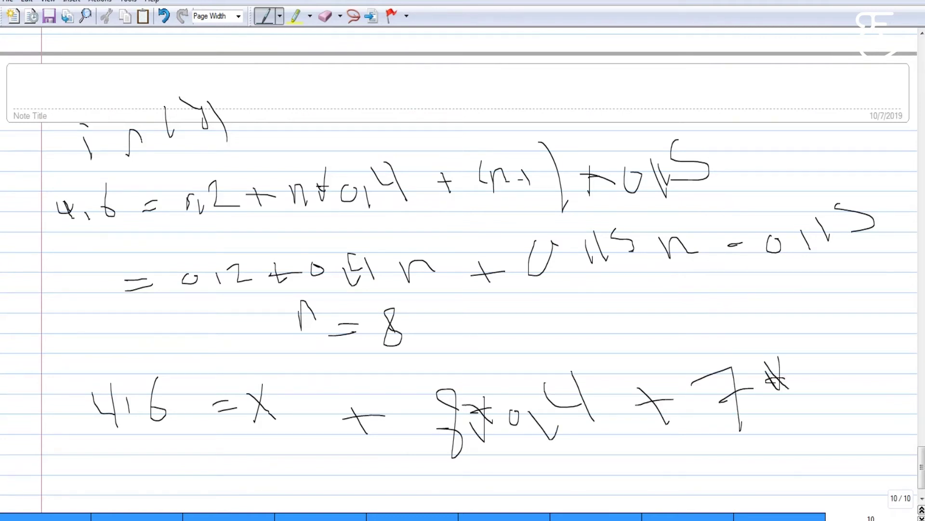
{"action": "left_click_drag", "start_coordinate": [817, 362], "coordinate": [824, 380]}
{"action": "left_click_drag", "start_coordinate": [830, 337], "coordinate": [838, 361]}
{"action": "scroll", "coordinate": [324, 480], "scroll_direction": "down", "scroll_amount": 2}
- Check the result in the calculator and write x = 0.35
{"action": "mouse_move", "coordinate": [329, 449]}
{"action": "left_mouse_down"}
{"action": "mouse_move", "coordinate": [314, 474]}
{"action": "mouse_move", "coordinate": [353, 467]}
{"action": "left_mouse_up"}
{"action": "left_click_drag", "start_coordinate": [415, 459], "coordinate": [447, 474]}
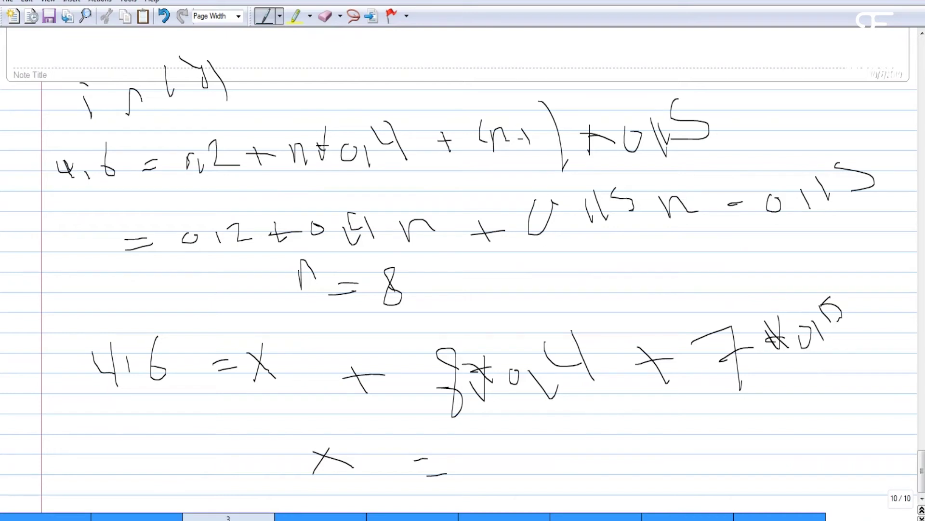
{"action": "left_click", "coordinate": [290, 516]}
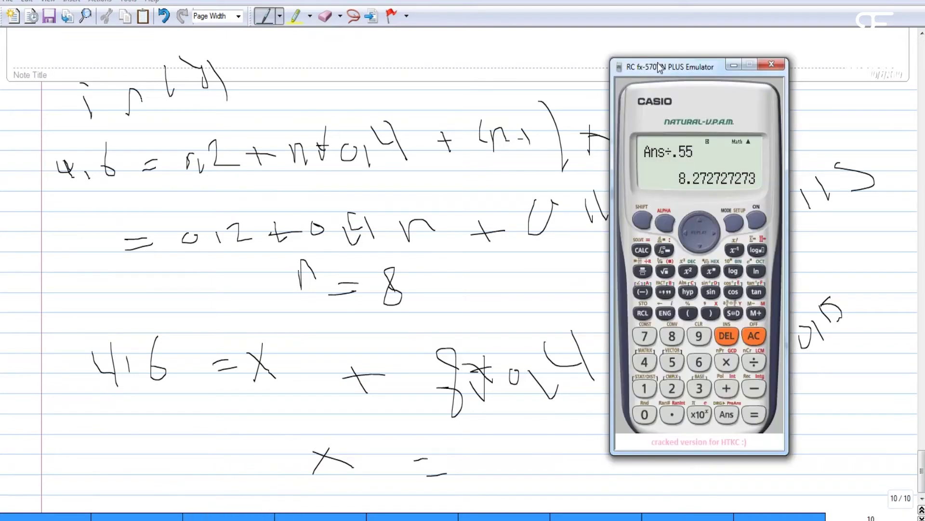
{"action": "left_click_drag", "start_coordinate": [660, 68], "coordinate": [531, 0]}
{"action": "left_click", "coordinate": [626, 265]}
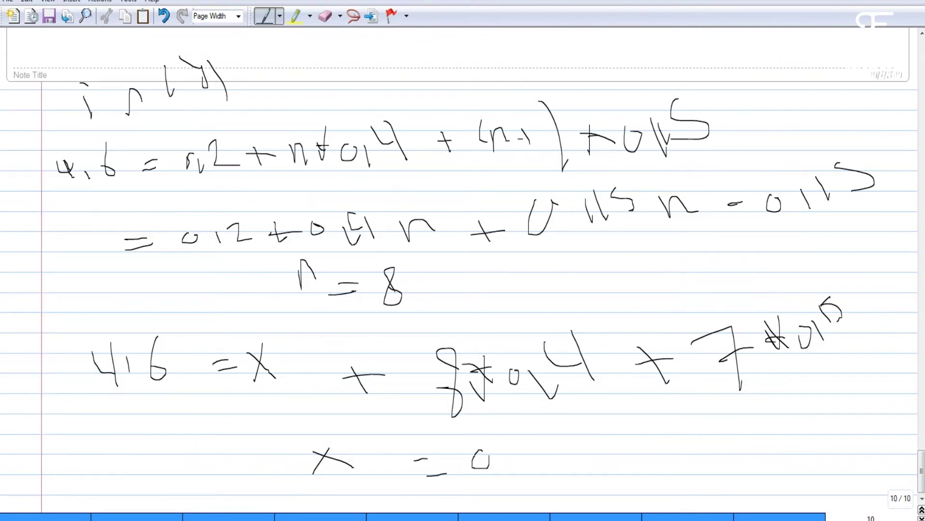
{"action": "mouse_move", "coordinate": [529, 447]}
{"action": "left_mouse_down"}
{"action": "mouse_move", "coordinate": [545, 459]}
{"action": "mouse_move", "coordinate": [541, 473]}
{"action": "left_mouse_up"}
{"action": "left_click_drag", "start_coordinate": [581, 436], "coordinate": [584, 463]}
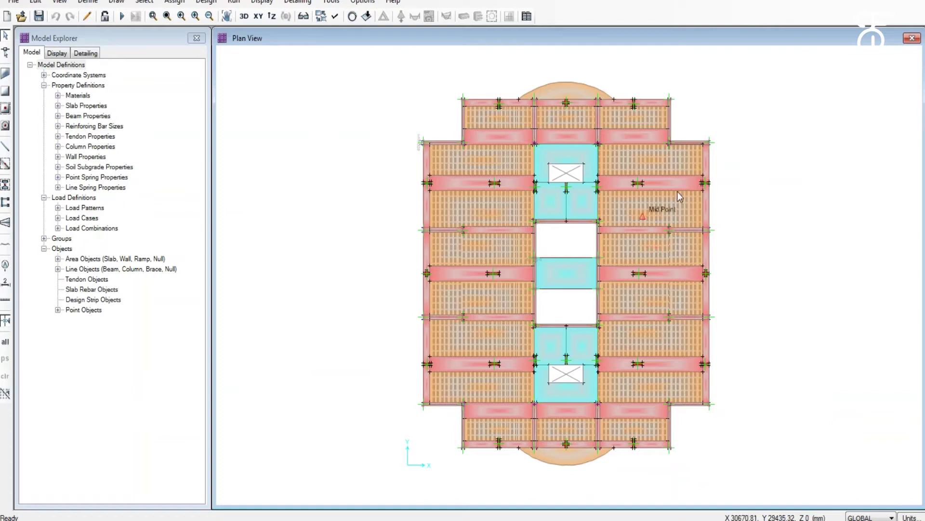
- Inspect the slab panel's properties, then turn off Slab Internal Ribs in Set Display Options
{"action": "right_click", "coordinate": [506, 154]}
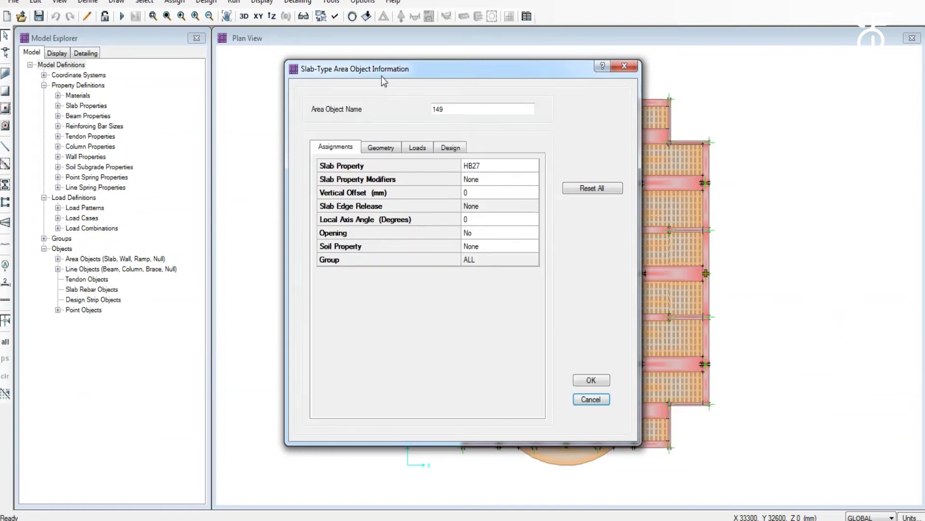
{"action": "left_click", "coordinate": [620, 71]}
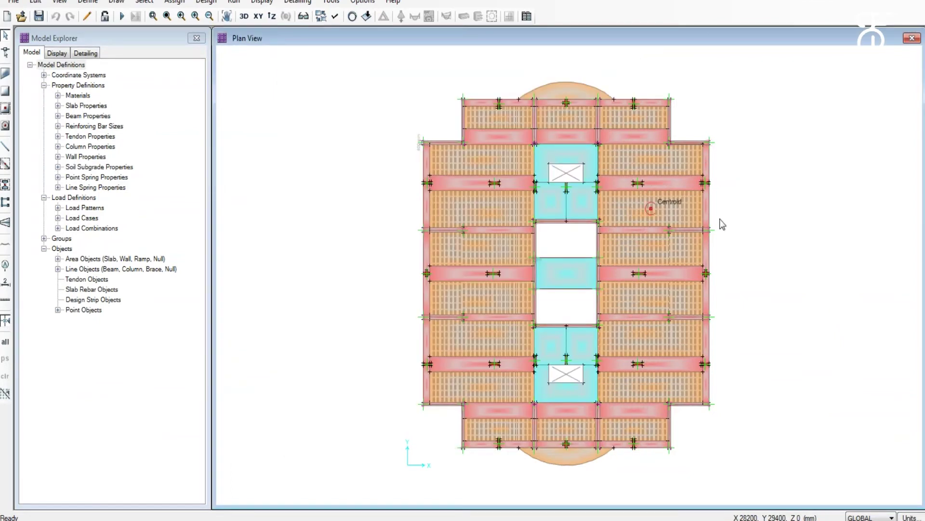
{"action": "left_click", "coordinate": [334, 16]}
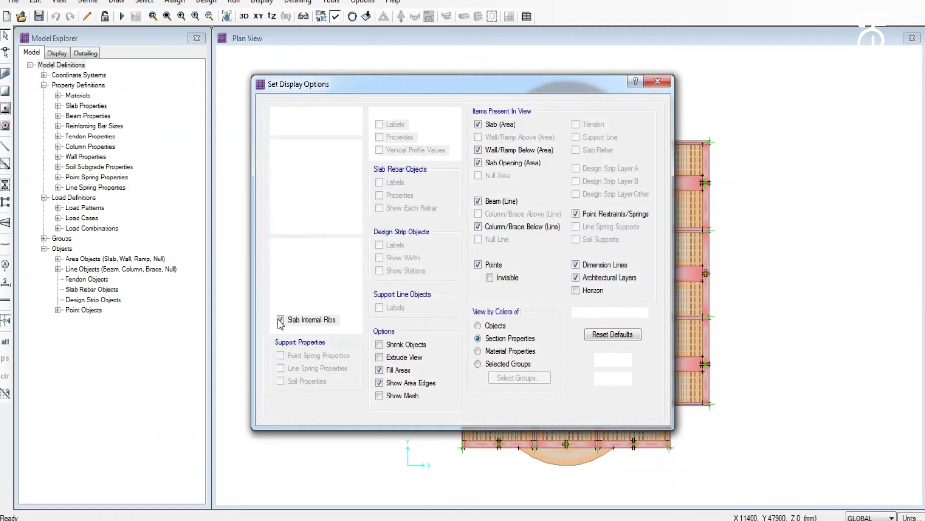
{"action": "left_click", "coordinate": [280, 319]}
{"action": "left_click", "coordinate": [611, 359]}
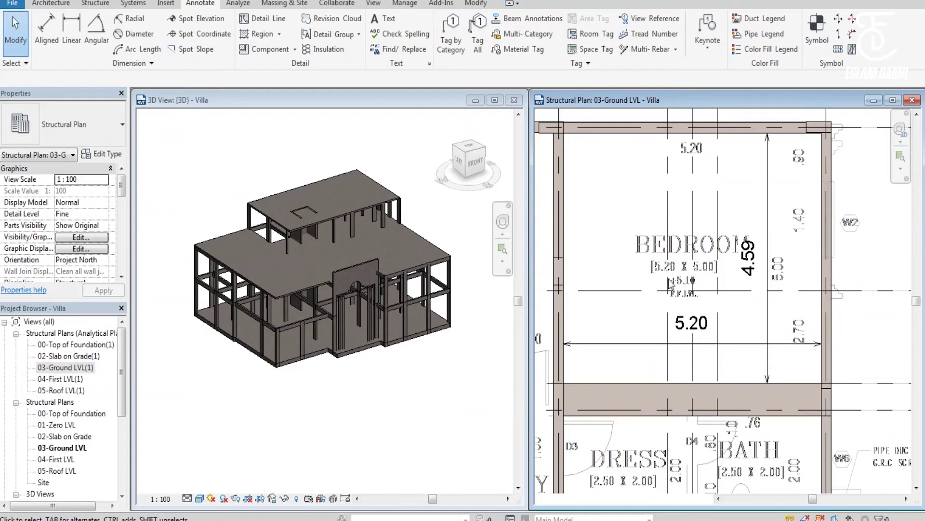
- Delete the 5.20 and 4.59 bedroom dimensions and start a new structural floor
{"action": "left_click", "coordinate": [756, 351]}
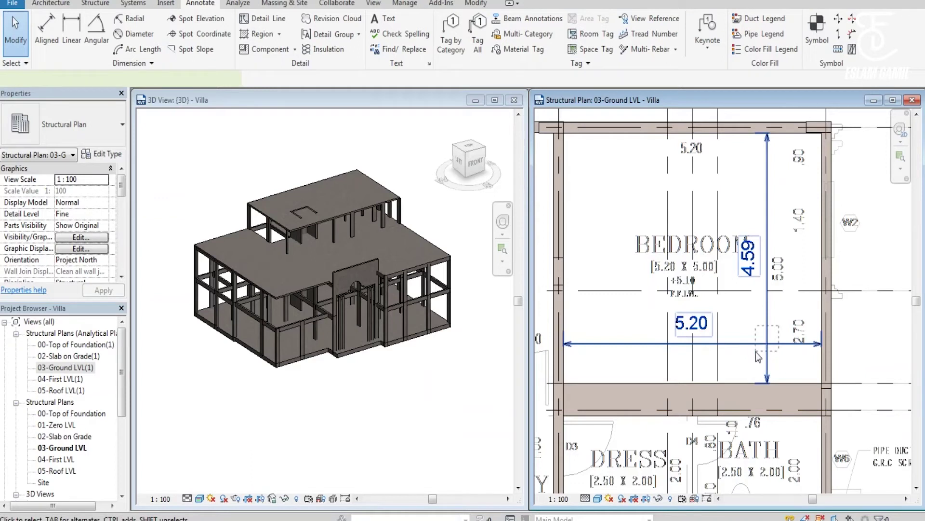
{"action": "key", "text": "Delete"}
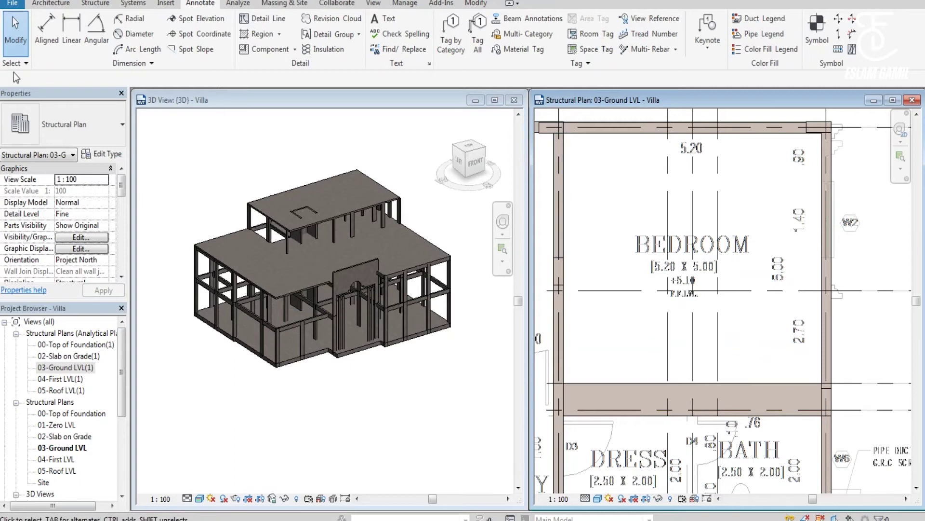
{"action": "left_click", "coordinate": [94, 10]}
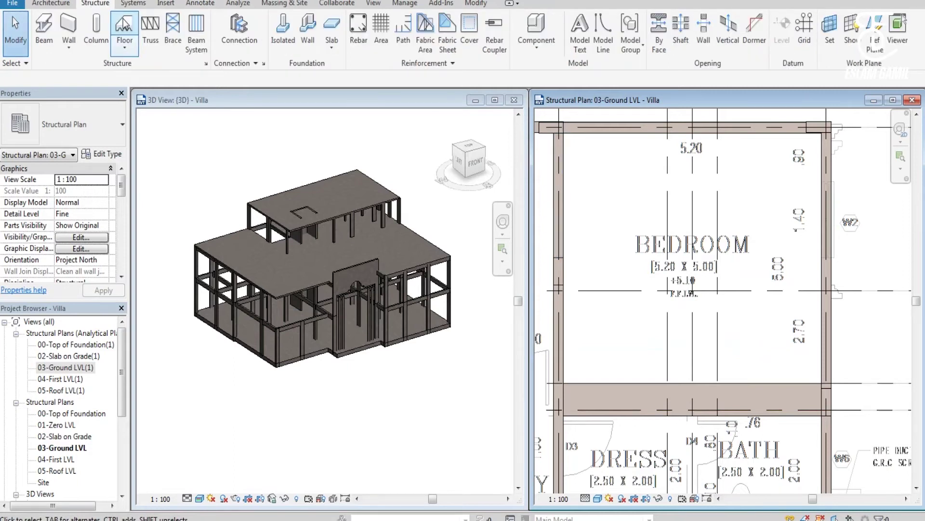
{"action": "left_click", "coordinate": [124, 26]}
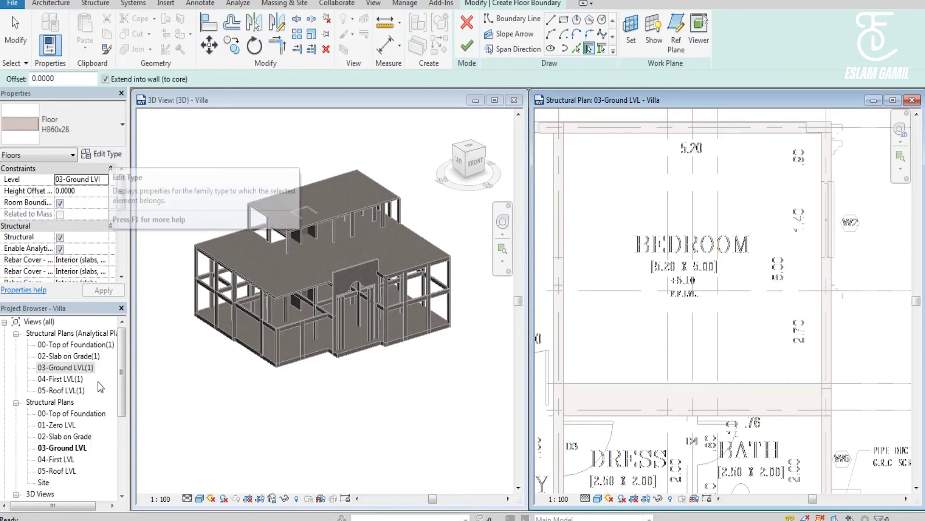
- Duplicate the HB60x28 floor type as 'Slab-Rib 28'
{"action": "left_click", "coordinate": [107, 157]}
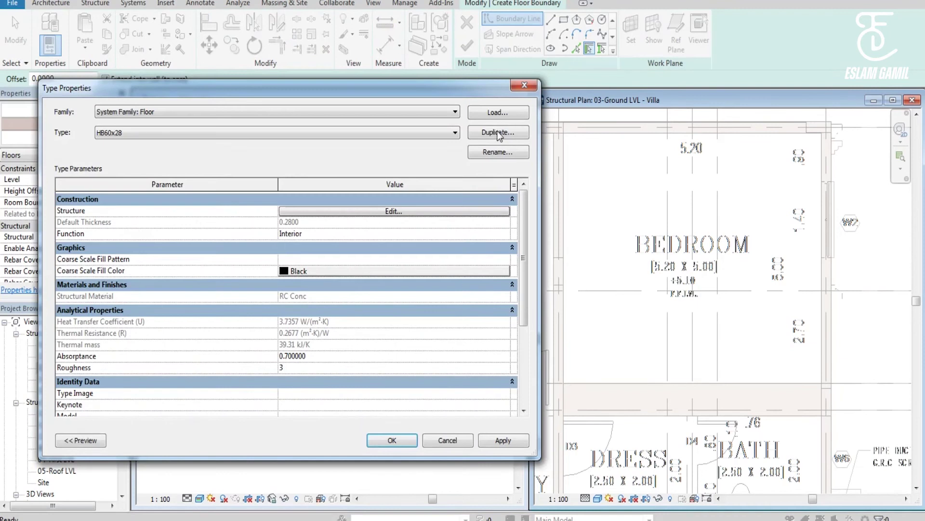
{"action": "left_click", "coordinate": [491, 138]}
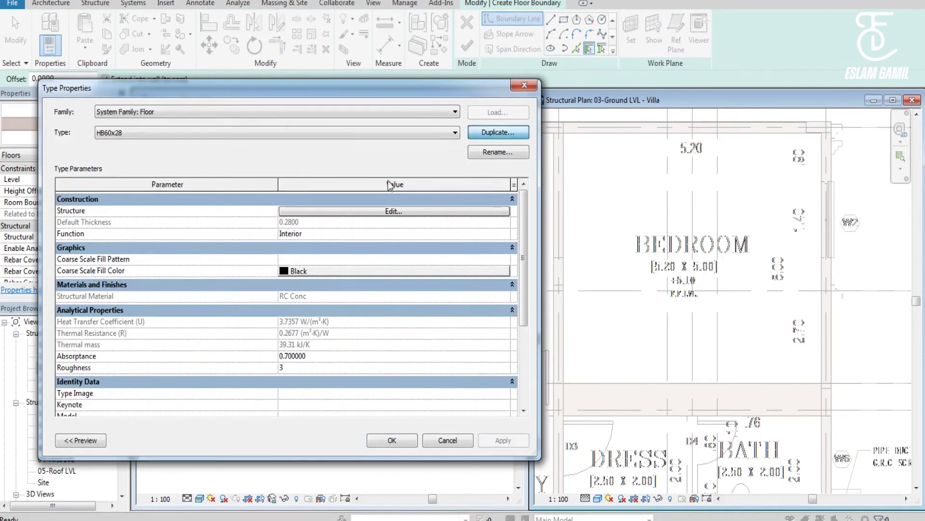
{"action": "type", "text": "Slab-Rib 28"}
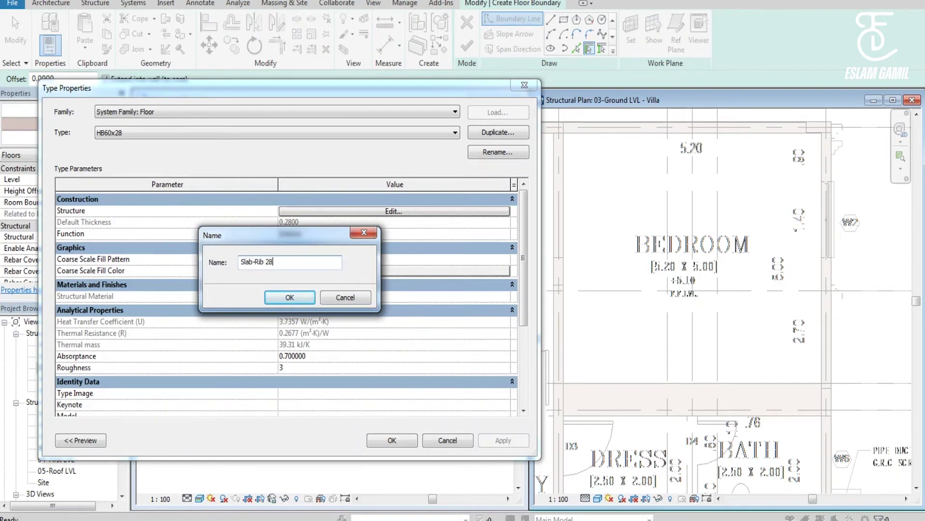
{"action": "key", "text": "Return"}
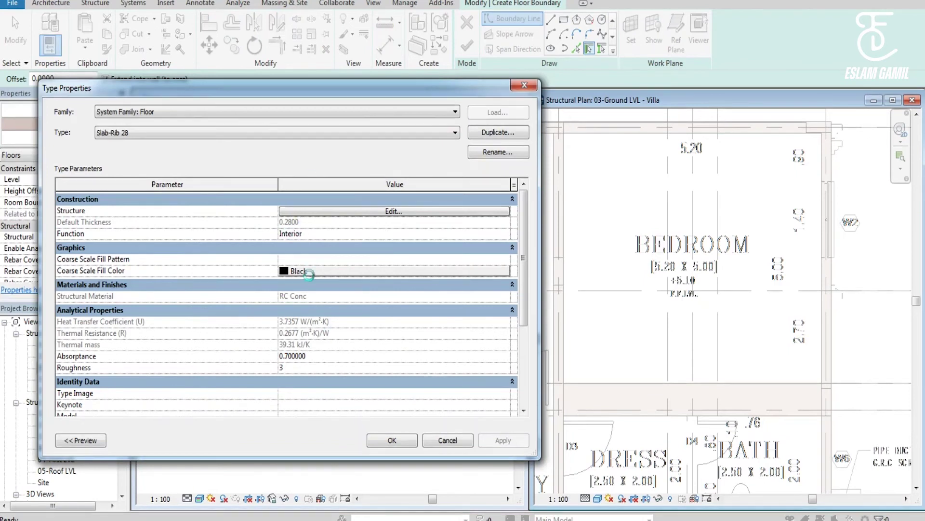
{"action": "left_click", "coordinate": [392, 440]}
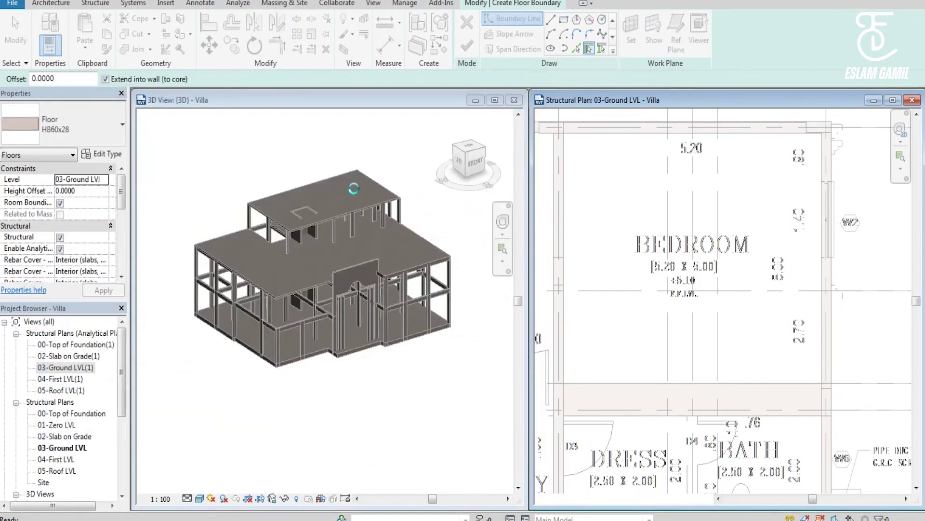
- Duplicate the floor type again as 'Solid Part 28'
{"action": "left_click", "coordinate": [118, 155]}
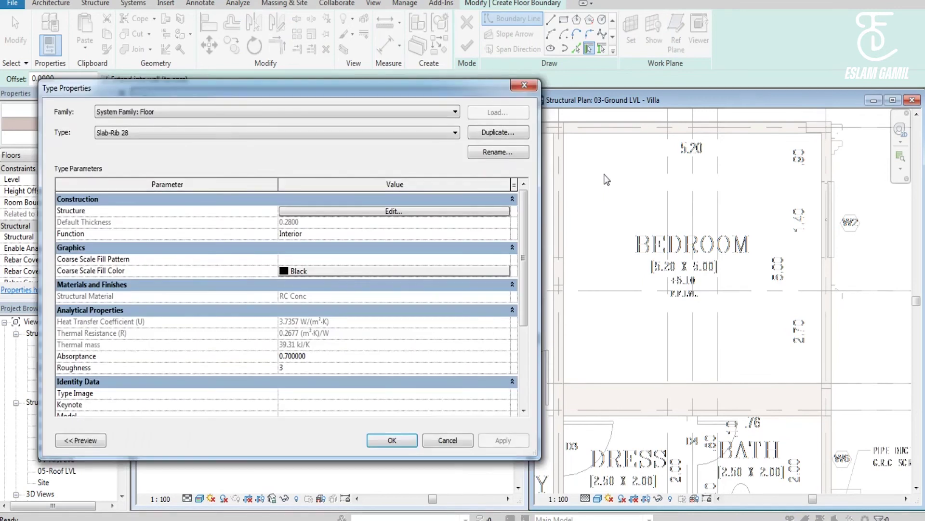
{"action": "key", "text": "alt+d"}
{"action": "type", "text": "Solid Pa"}
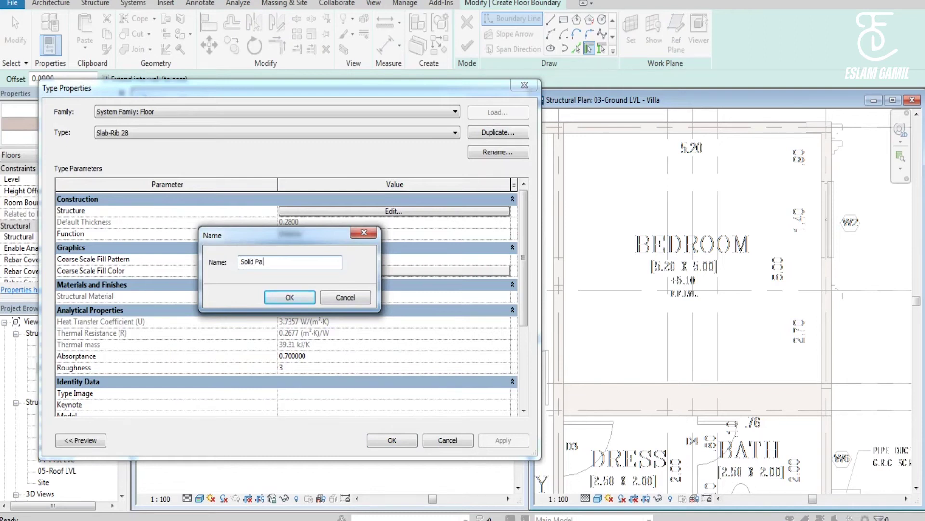
{"action": "type", "text": "rt 28"}
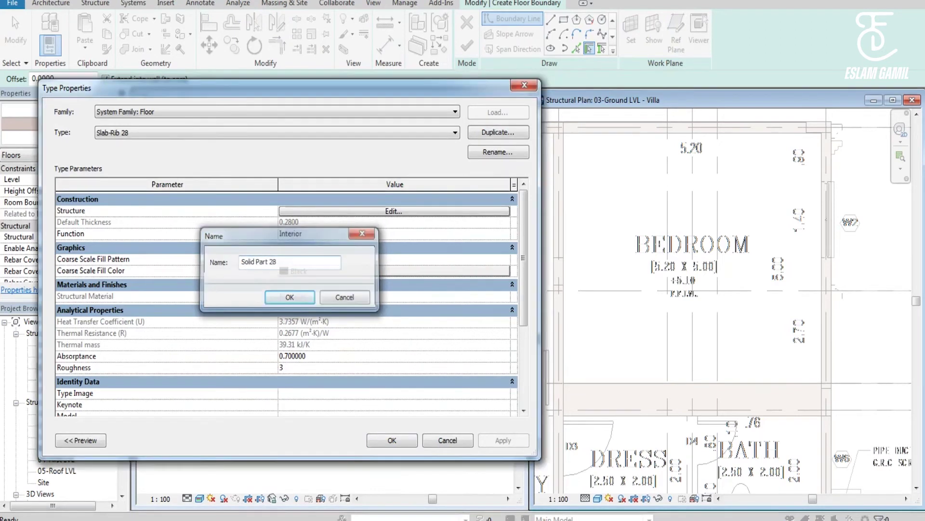
{"action": "key", "text": "Return"}
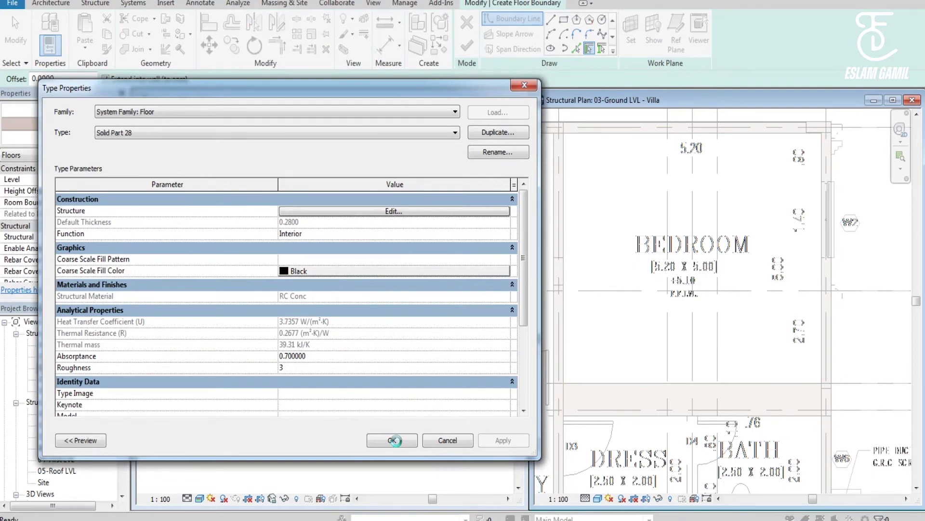
{"action": "key", "text": "Return"}
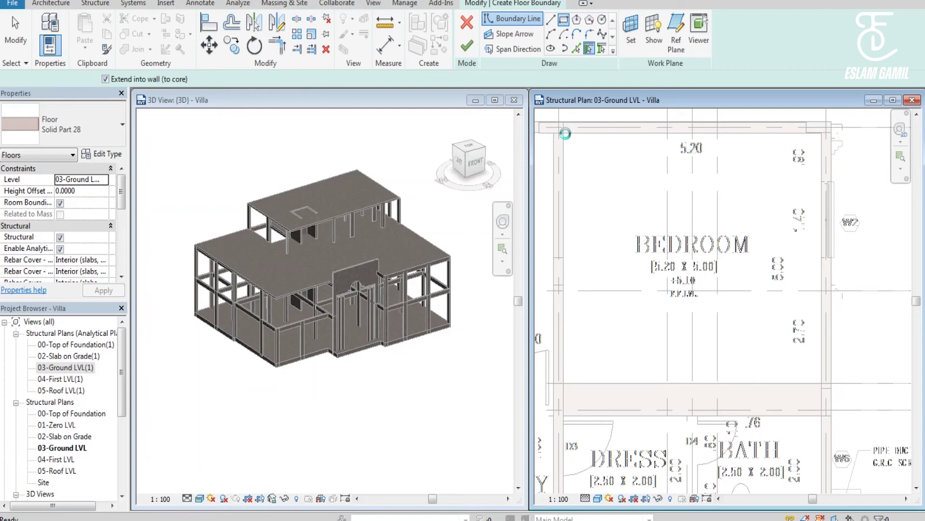
- Draw a rectangular boundary from the bedroom's top-left to its lower-right corner
{"action": "left_click", "coordinate": [565, 135]}
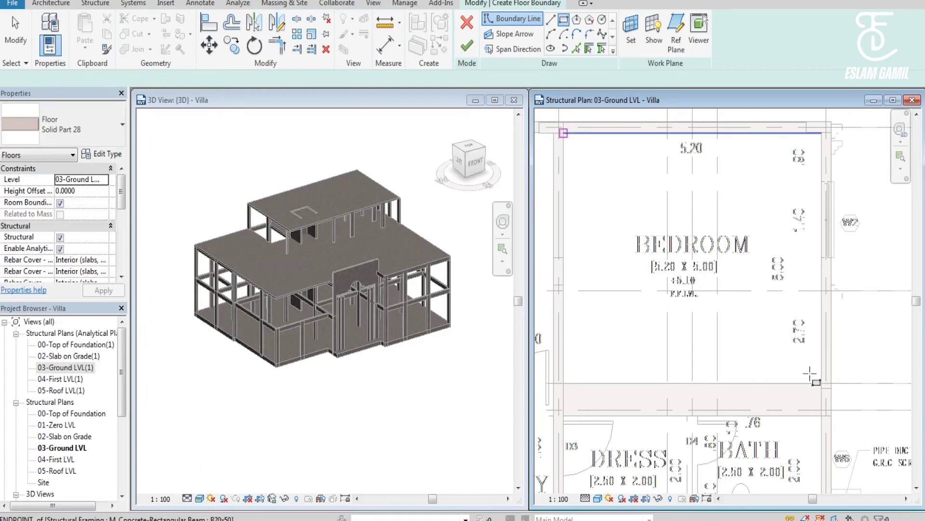
{"action": "left_click", "coordinate": [823, 384]}
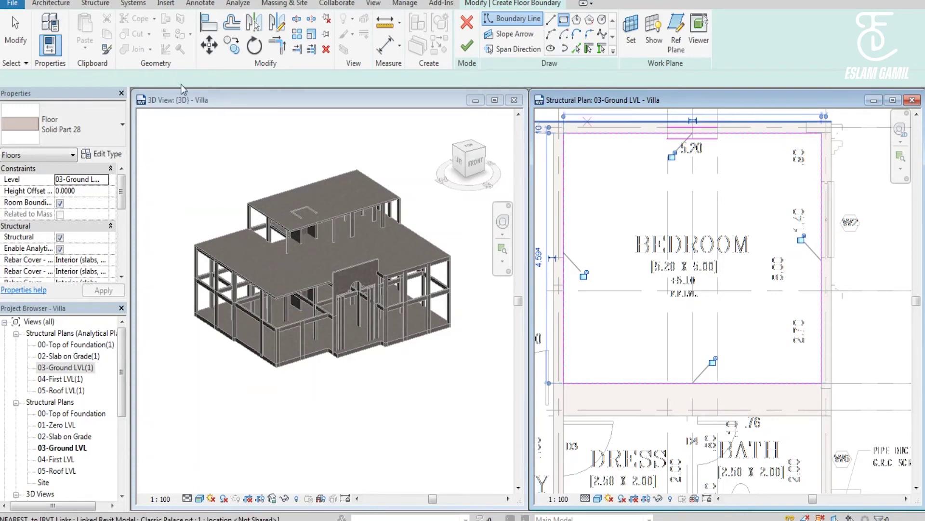
{"action": "left_click", "coordinate": [566, 25]}
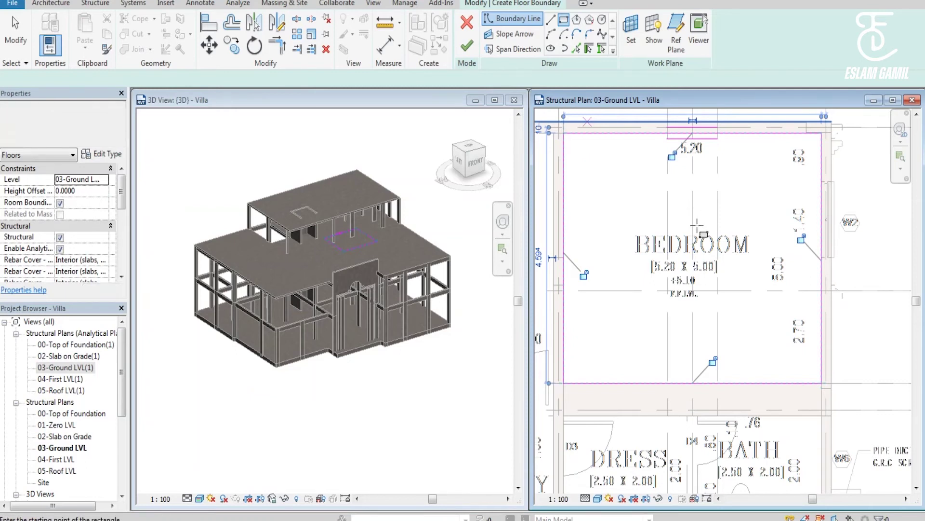
{"action": "left_click_drag", "start_coordinate": [362, 380], "coordinate": [490, 366]}
{"action": "left_click_drag", "start_coordinate": [365, 463], "coordinate": [480, 468]}
{"action": "mouse_move", "coordinate": [501, 354]}
{"action": "left_mouse_down"}
{"action": "mouse_move", "coordinate": [507, 408]}
{"action": "mouse_move", "coordinate": [391, 396]}
{"action": "mouse_move", "coordinate": [395, 437]}
{"action": "mouse_move", "coordinate": [440, 436]}
{"action": "mouse_move", "coordinate": [487, 409]}
{"action": "mouse_move", "coordinate": [422, 407]}
{"action": "mouse_move", "coordinate": [427, 426]}
{"action": "mouse_move", "coordinate": [463, 419]}
{"action": "mouse_move", "coordinate": [446, 417]}
{"action": "left_mouse_up"}
{"action": "left_click", "coordinate": [460, 386]}
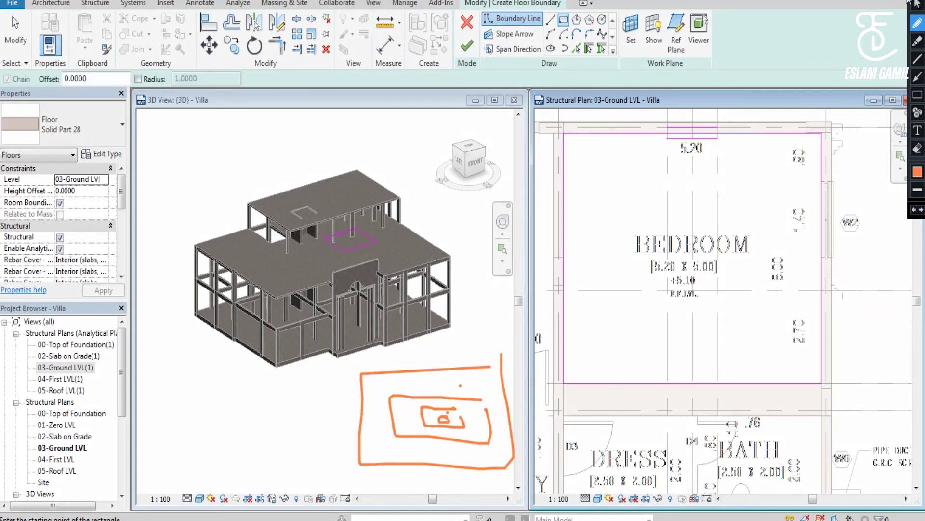
- Draw an inner boundary rectangle at offset -0.1 between the same bedroom corners
{"action": "key", "text": "Escape"}
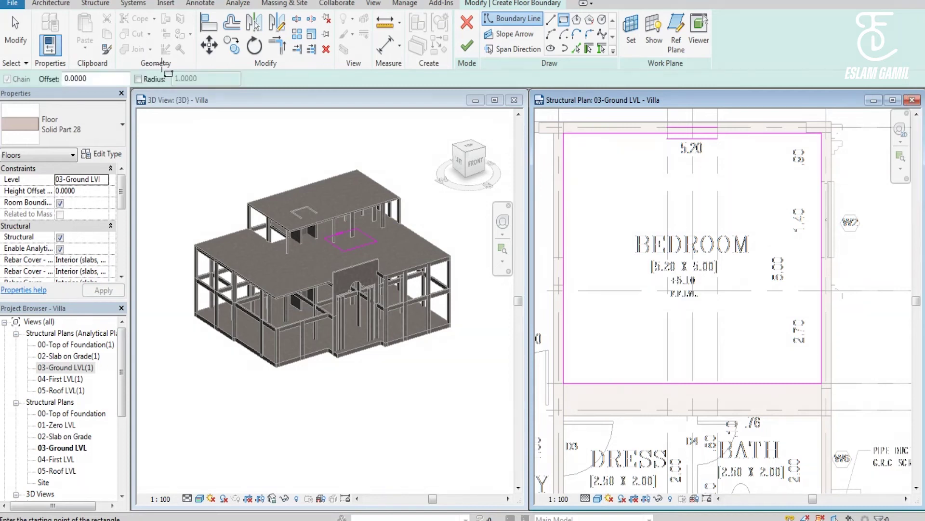
{"action": "left_click", "coordinate": [44, 83]}
{"action": "type", "text": "0.1"}
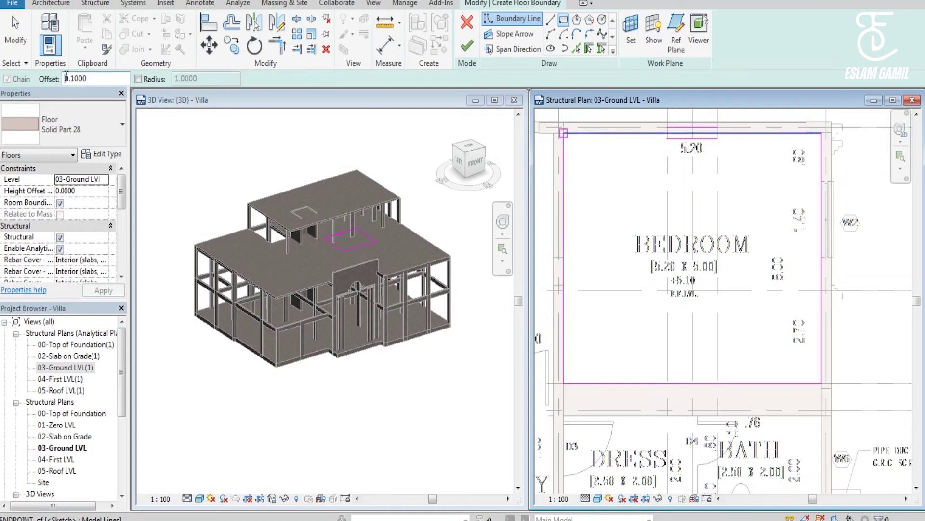
{"action": "type", "text": "-"}
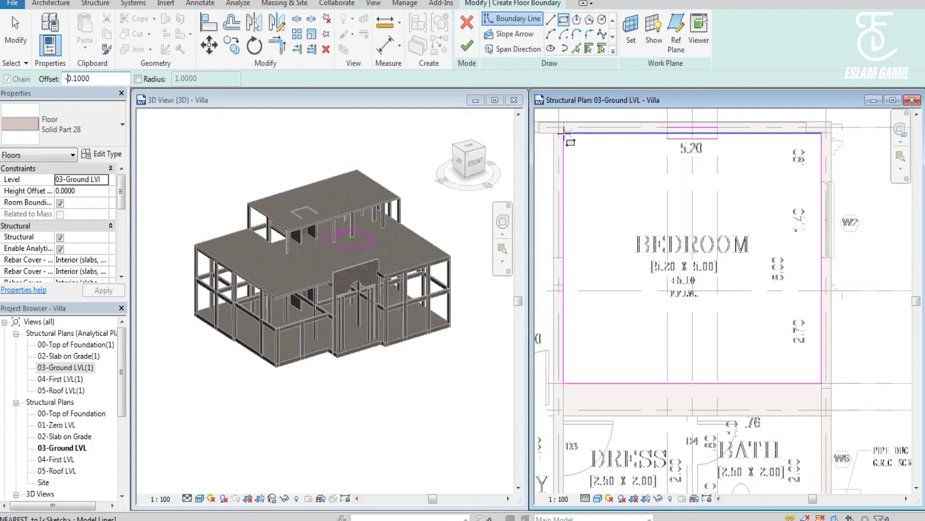
{"action": "left_click", "coordinate": [819, 383]}
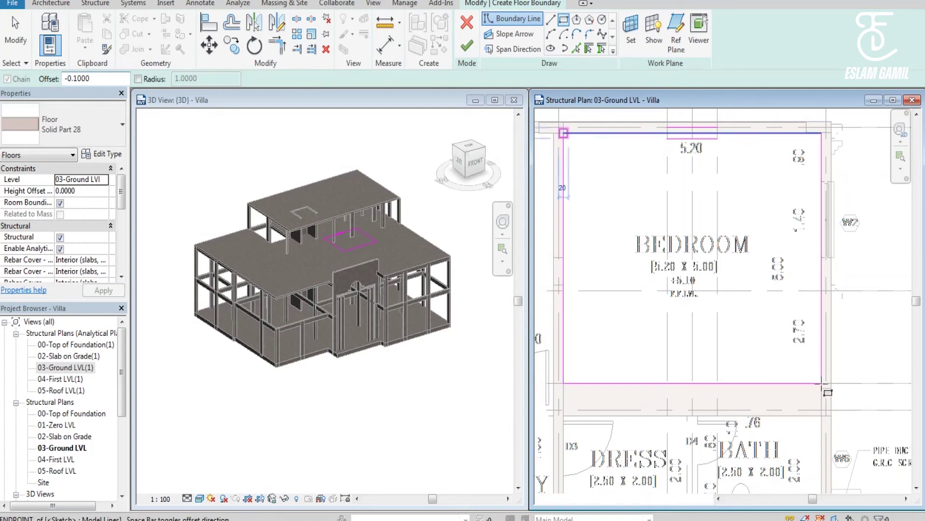
{"action": "left_click", "coordinate": [821, 384]}
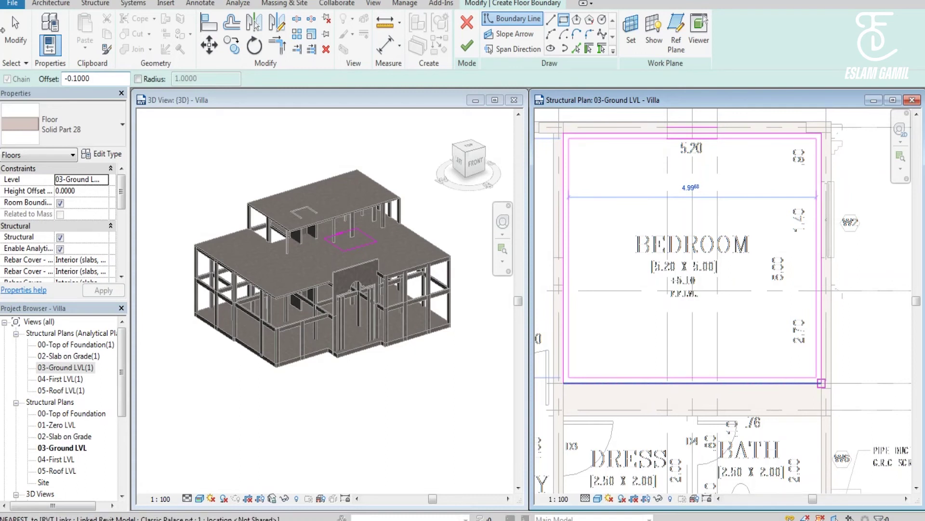
{"action": "key", "text": "Escape"}
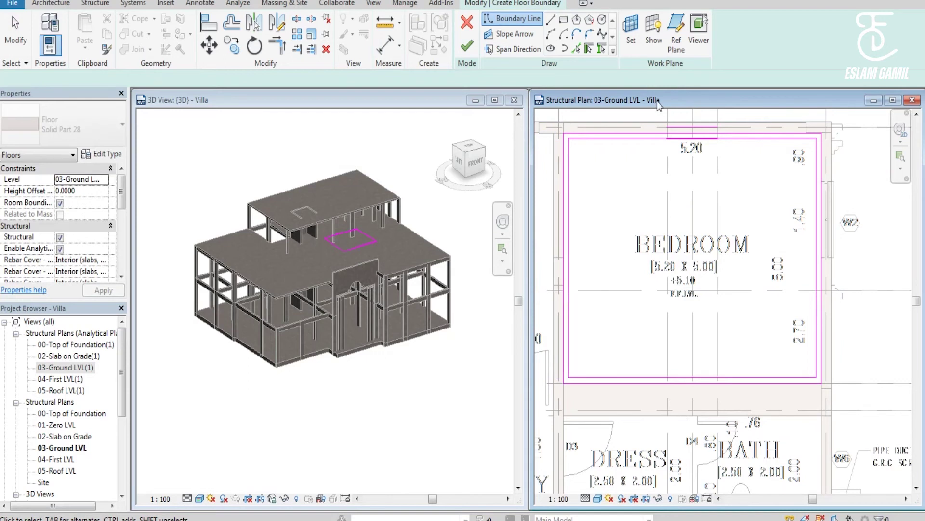
{"action": "left_click", "coordinate": [16, 34]}
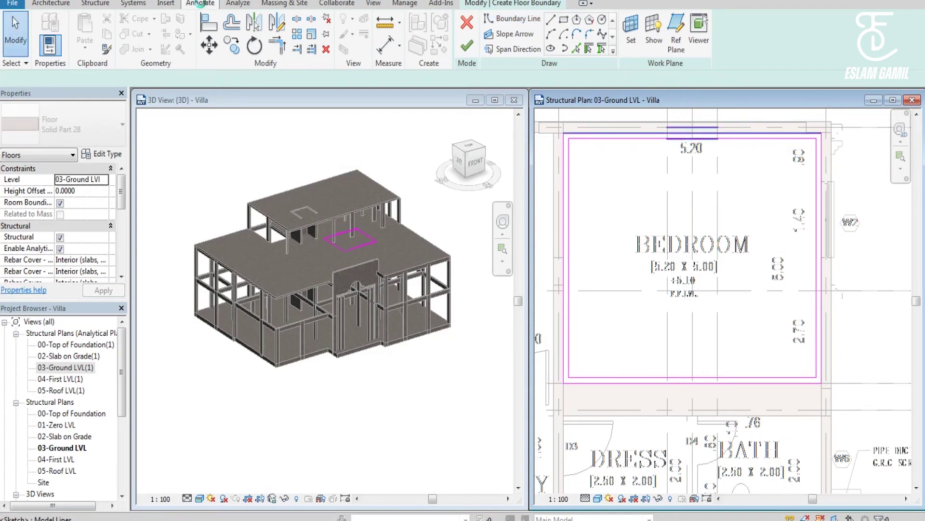
- Start an aligned dimension and zoom in on the two parallel boundary lines
{"action": "left_click", "coordinate": [201, 4]}
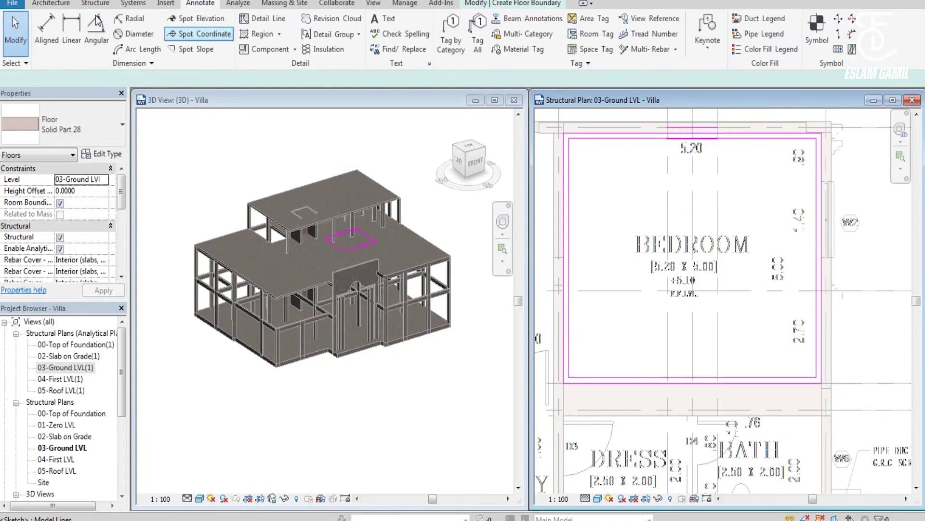
{"action": "left_click", "coordinate": [53, 29]}
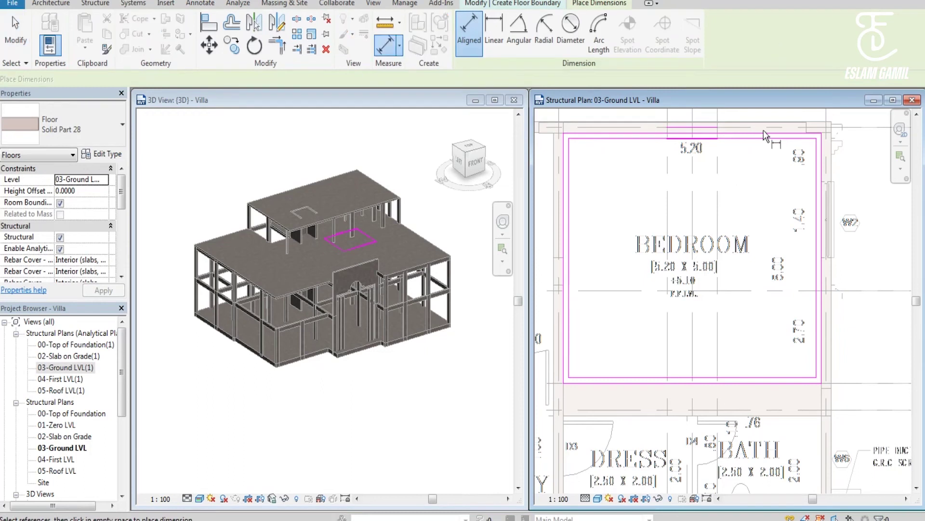
{"action": "scroll", "coordinate": [764, 131], "scroll_direction": "up", "scroll_amount": 2}
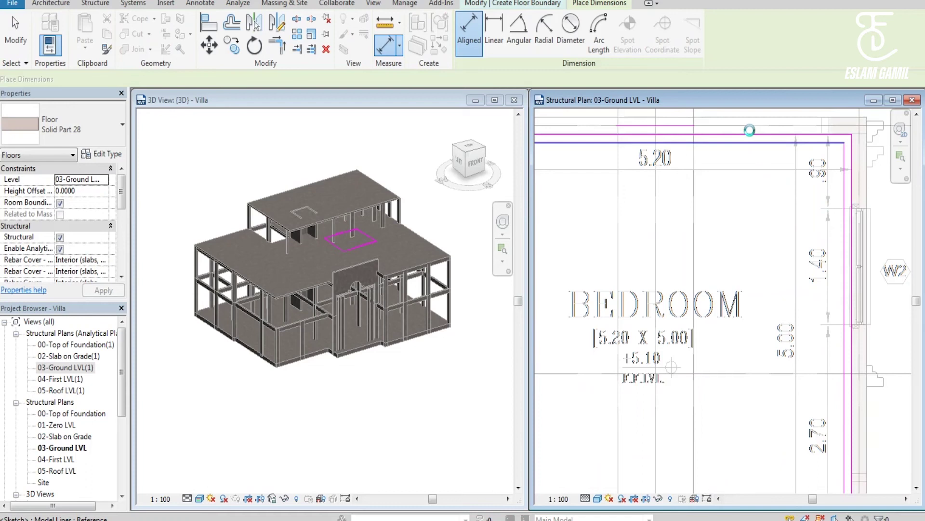
{"action": "scroll", "coordinate": [754, 128], "scroll_direction": "up", "scroll_amount": 2}
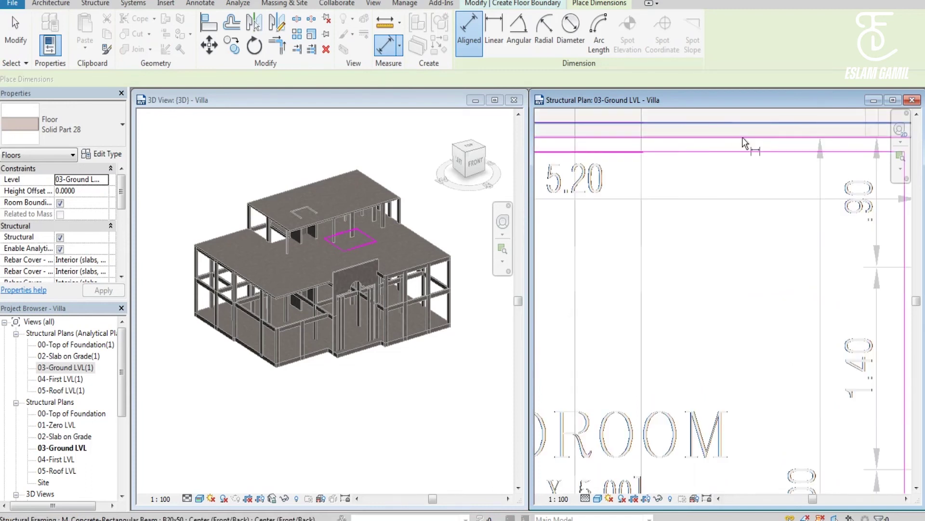
{"action": "scroll", "coordinate": [754, 129], "scroll_direction": "up", "scroll_amount": 2}
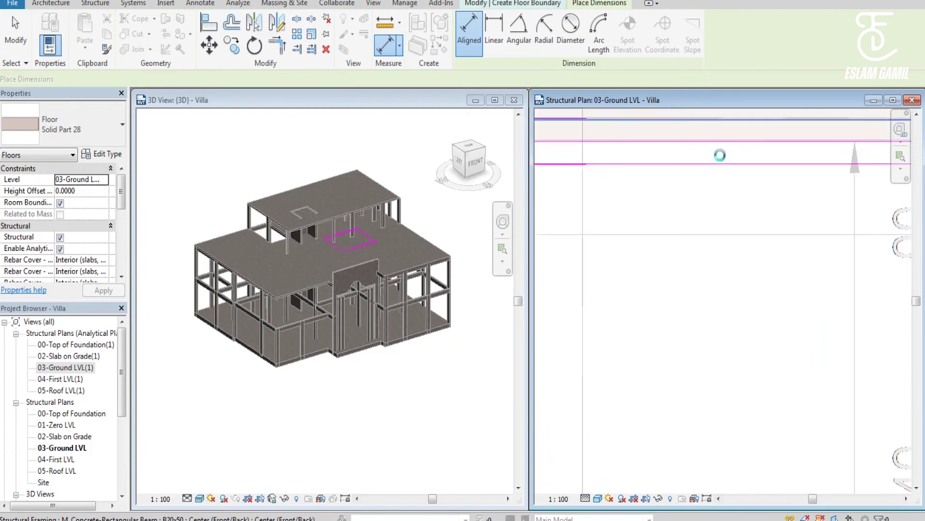
{"action": "scroll", "coordinate": [583, 129], "scroll_direction": "up", "scroll_amount": 2}
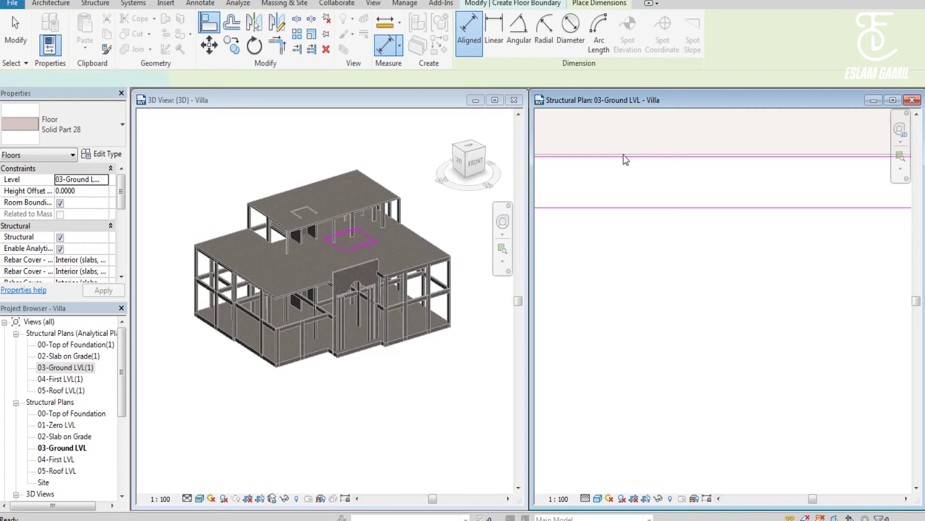
- Cancel a stray Align command, then dimension the outer-to-inner boundary gap with DI
{"action": "key", "text": "Escape"}
{"action": "key", "text": "a"}
{"action": "key", "text": "l"}
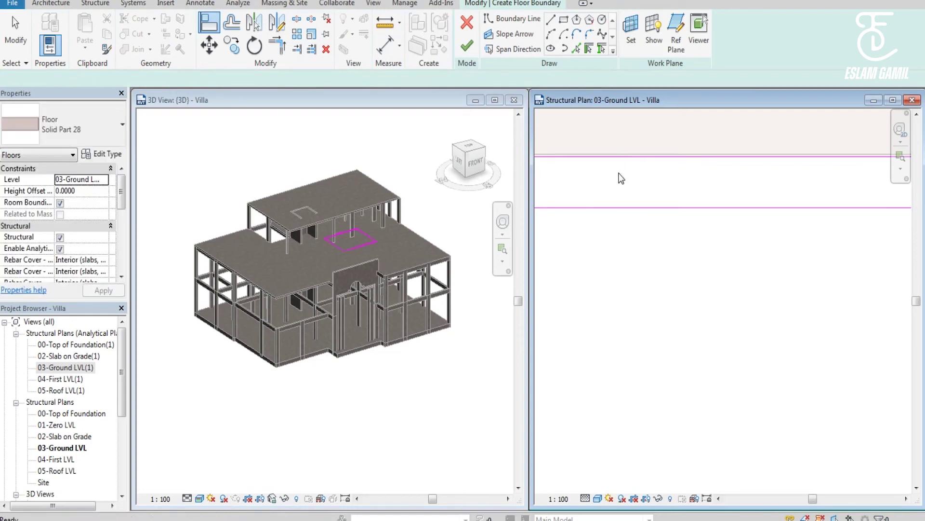
{"action": "key", "text": "Escape"}
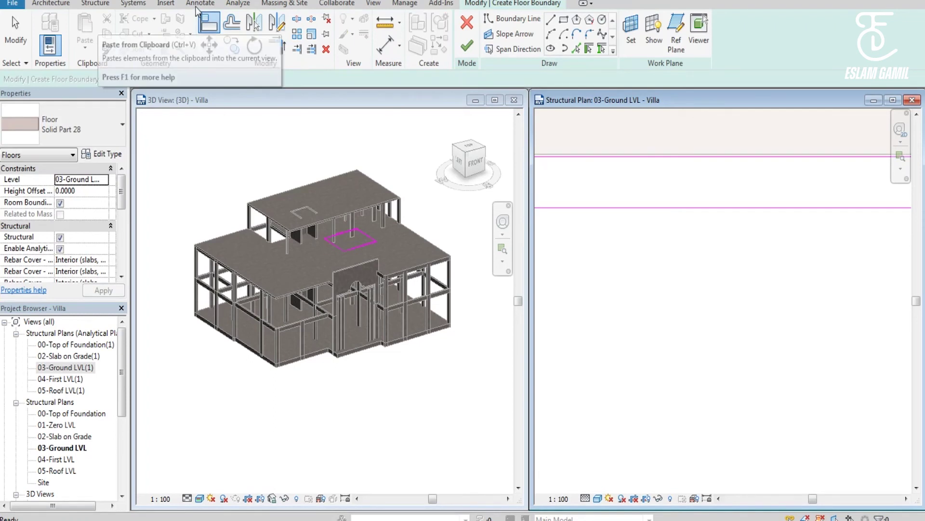
{"action": "left_click", "coordinate": [200, 4]}
{"action": "key", "text": "d"}
{"action": "key", "text": "i"}
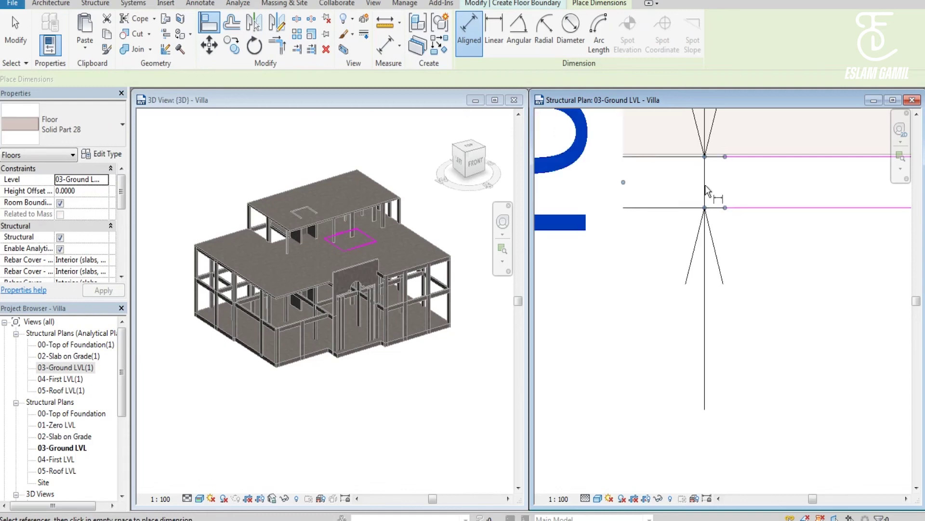
{"action": "key", "text": "Escape"}
{"action": "key", "text": "Escape"}
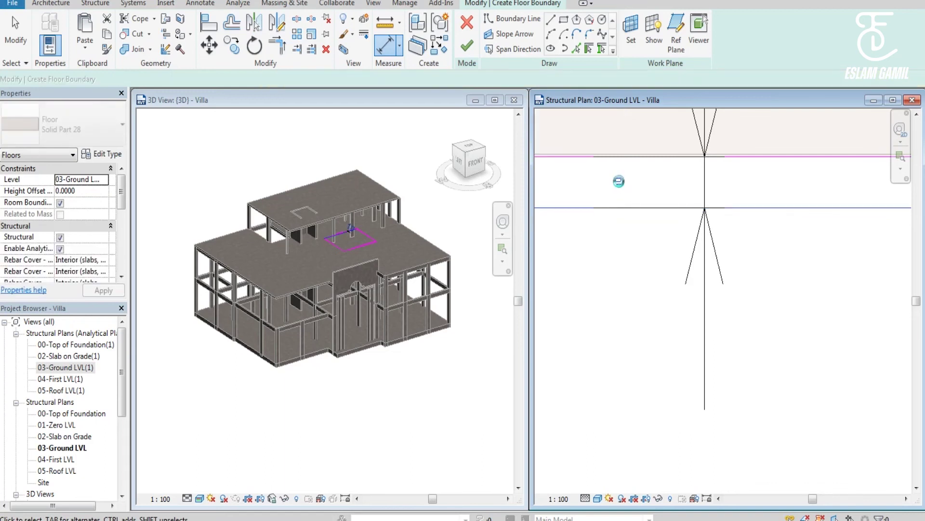
- Edit the temporary dimension so the top inner boundary line sits 0.35 m from the outer line
{"action": "key", "text": "Escape"}
{"action": "left_click", "coordinate": [619, 183]}
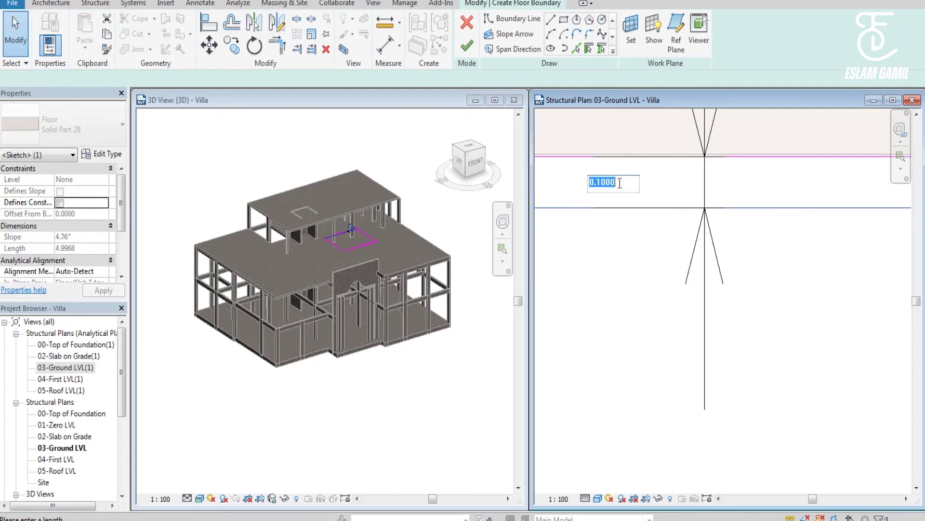
{"action": "type", "text": "0.35m"}
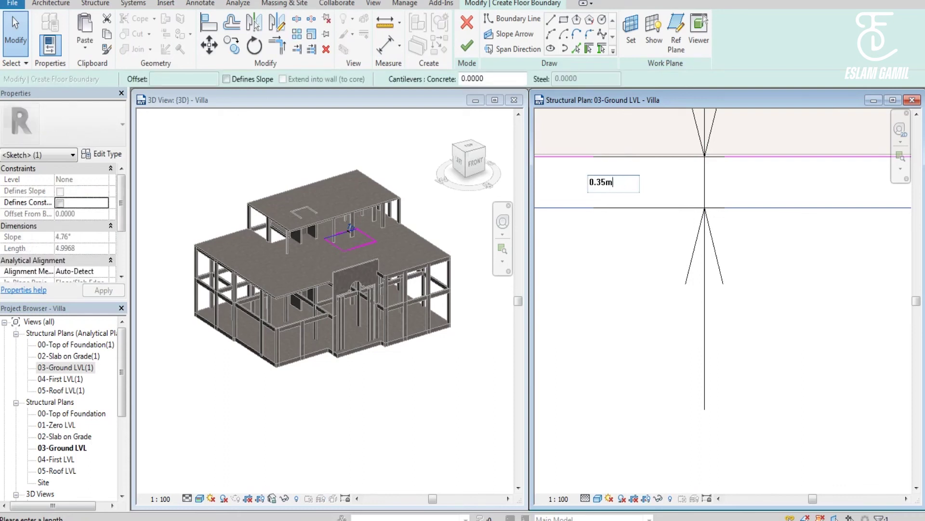
{"action": "key", "text": "Return"}
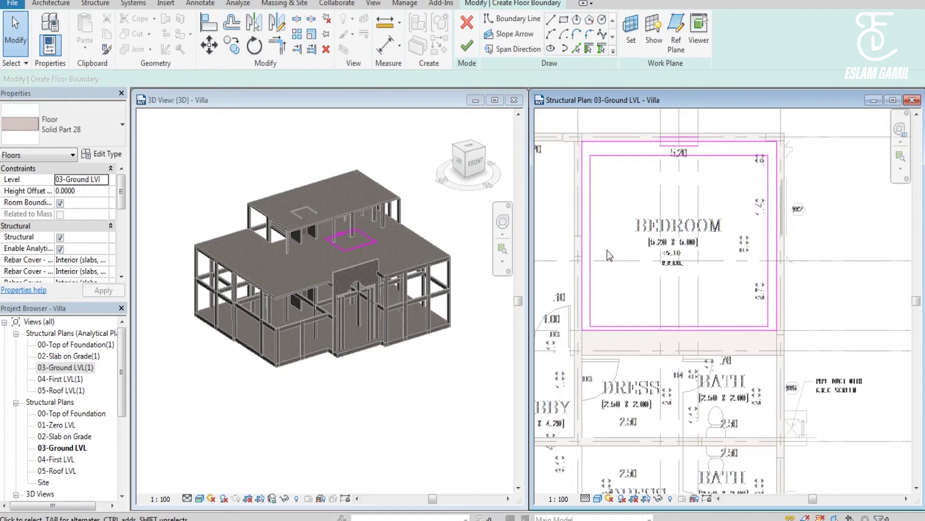
- Delete the inner bottom boundary line of the floor sketch
{"action": "left_click", "coordinate": [688, 328]}
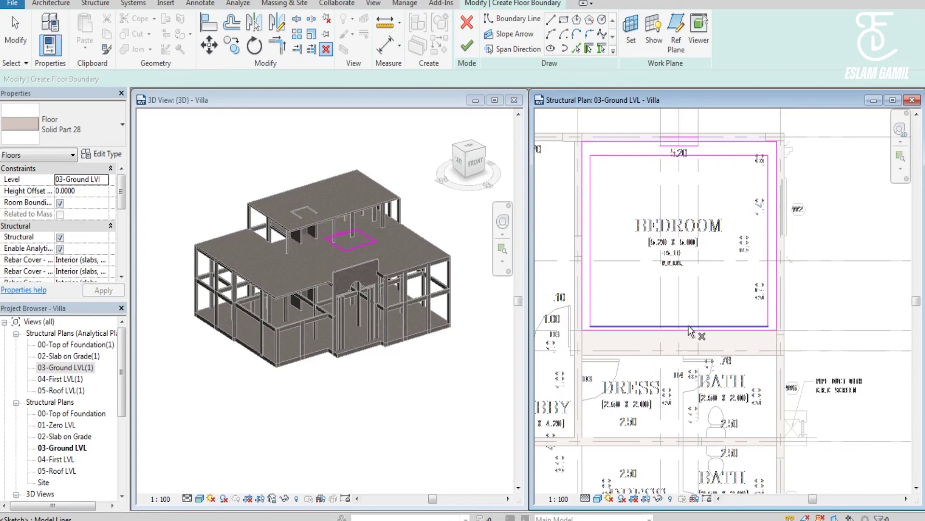
{"action": "left_click", "coordinate": [654, 328]}
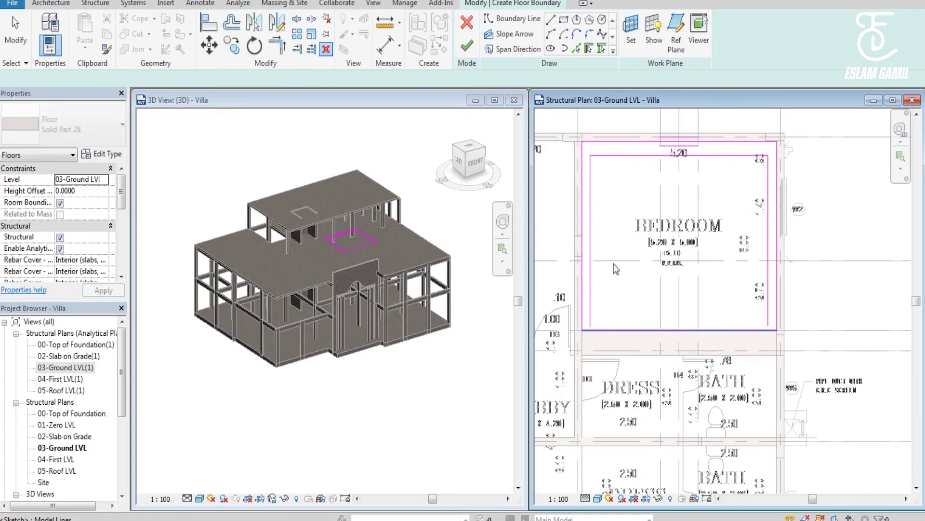
{"action": "key", "text": "Escape"}
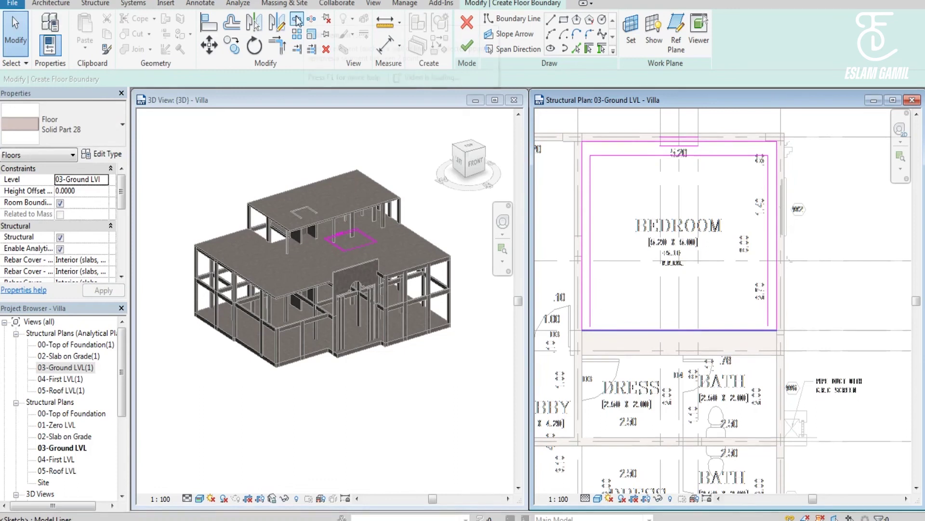
- Split the bottom boundary line and trim it to a corner with the right line
{"action": "left_click", "coordinate": [297, 19]}
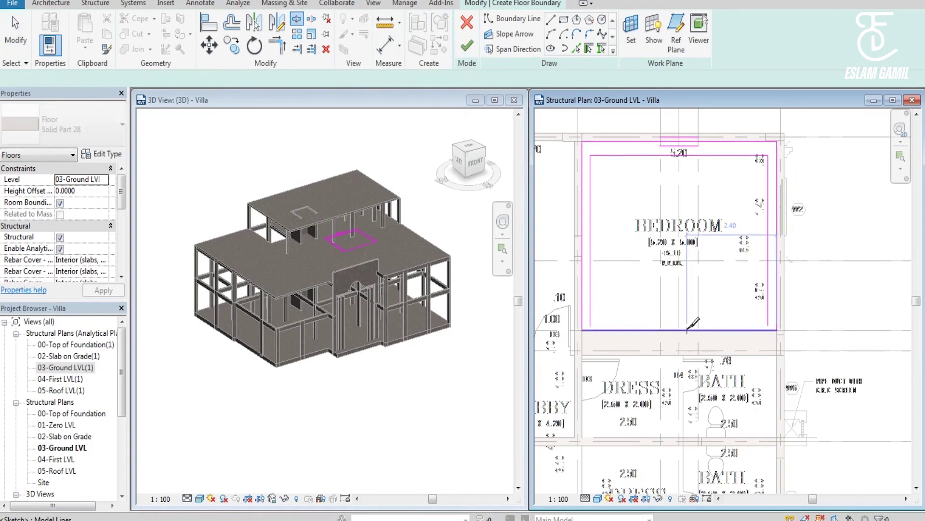
{"action": "left_click", "coordinate": [698, 331]}
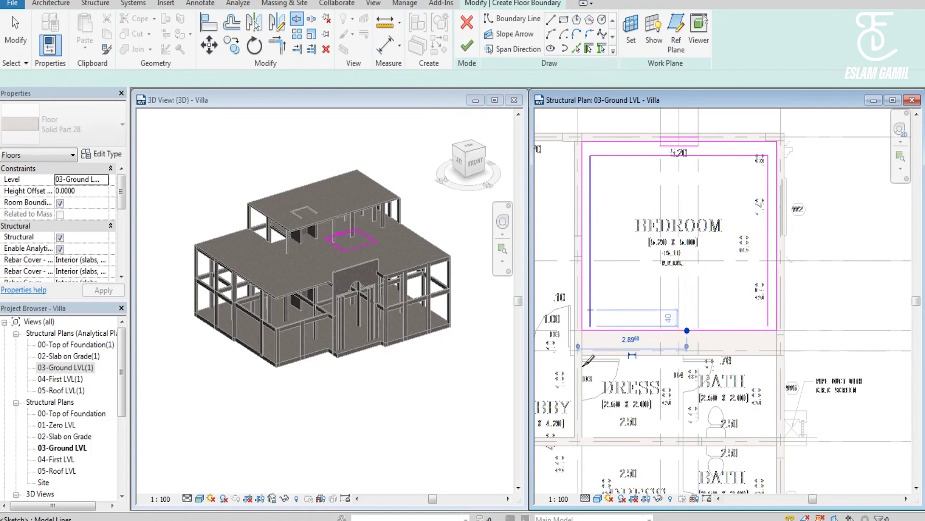
{"action": "key", "text": "t"}
{"action": "key", "text": "r"}
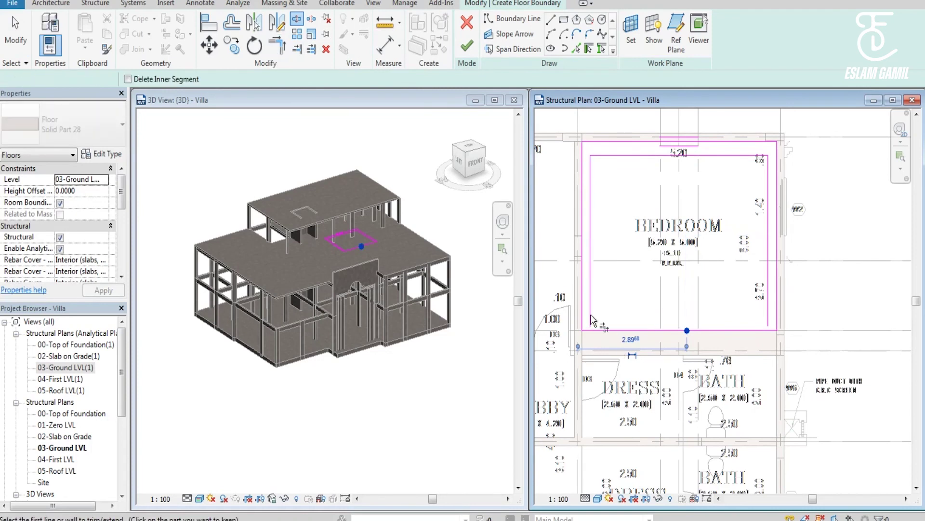
{"action": "left_click", "coordinate": [588, 337]}
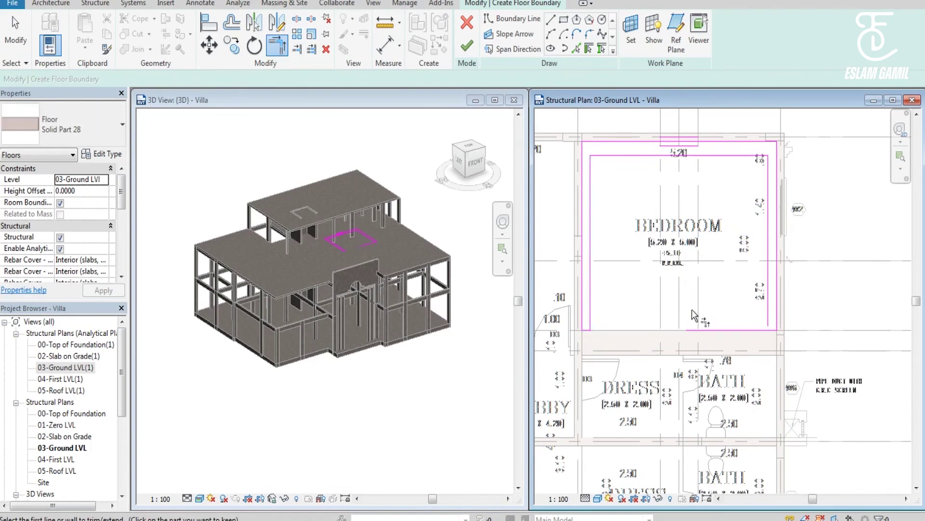
{"action": "left_click", "coordinate": [768, 319]}
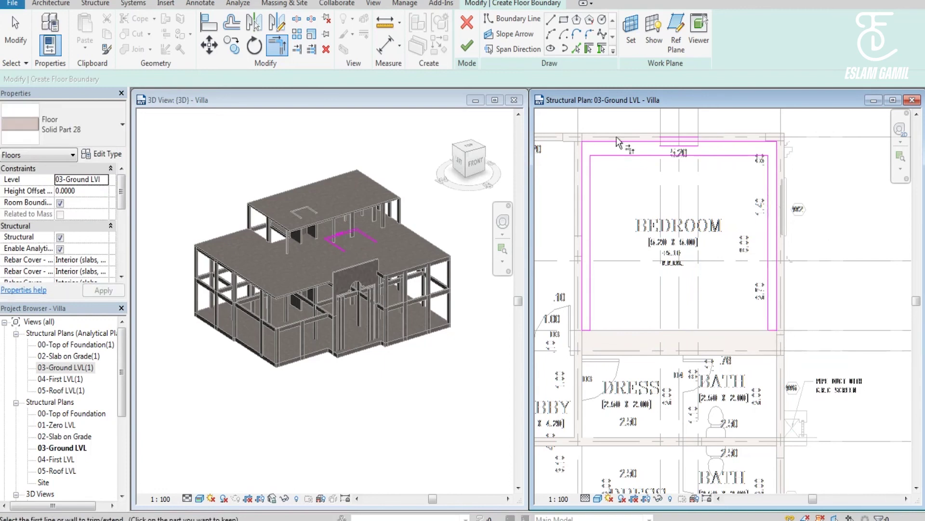
{"action": "key", "text": "Escape"}
{"action": "key", "text": "Escape"}
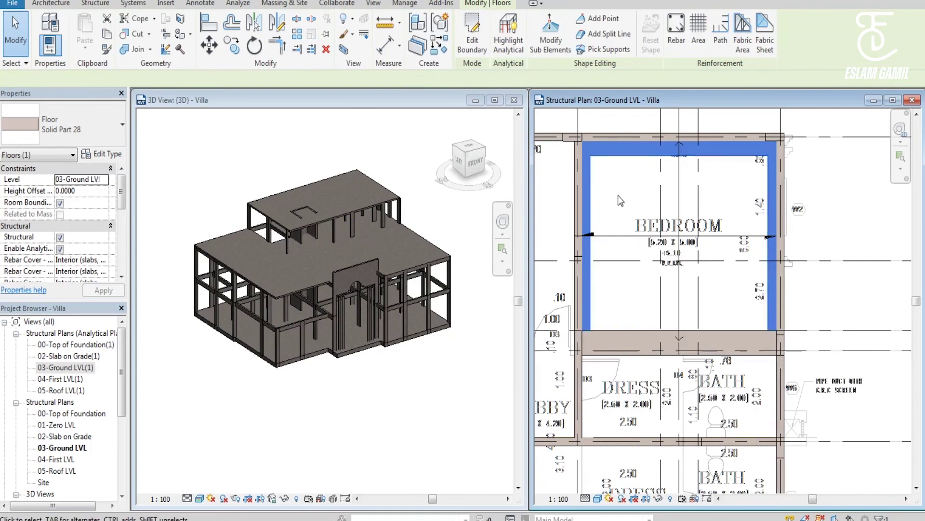
- Deselect the finished Solid Part 28 band and bring up the Structure tools
{"action": "left_click", "coordinate": [679, 190]}
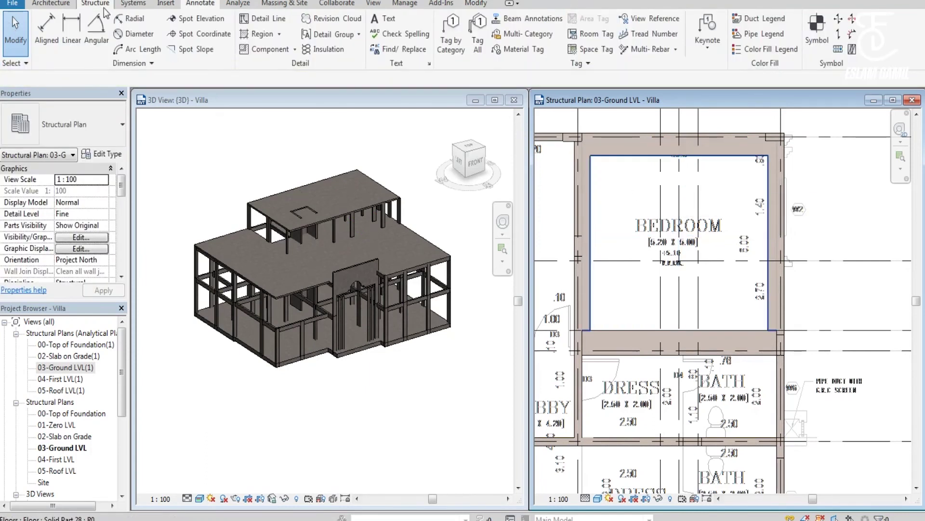
{"action": "left_click", "coordinate": [101, 4]}
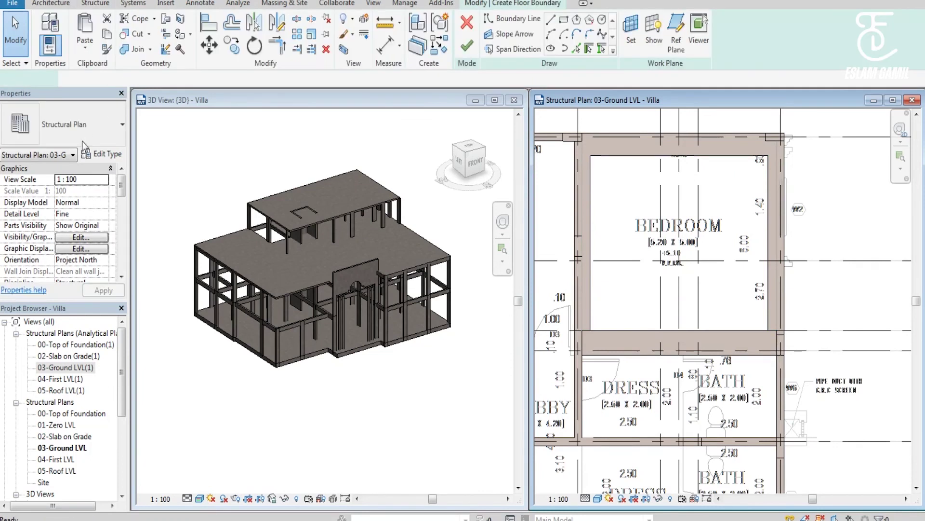
- Sketch a Slab-Rib 28 floor rectangle between the bedroom's top-left and bottom-right inner corners
{"action": "left_click", "coordinate": [115, 140]}
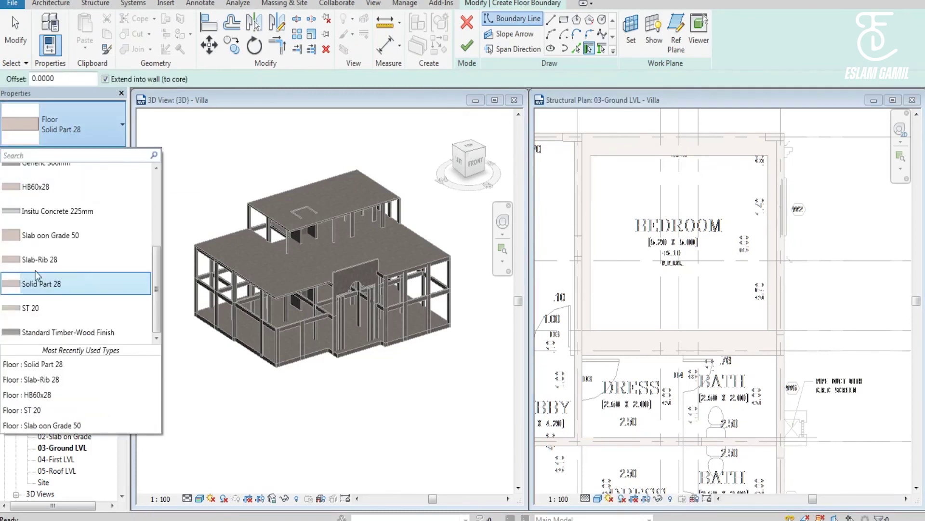
{"action": "left_click", "coordinate": [102, 253]}
{"action": "left_click", "coordinate": [564, 19]}
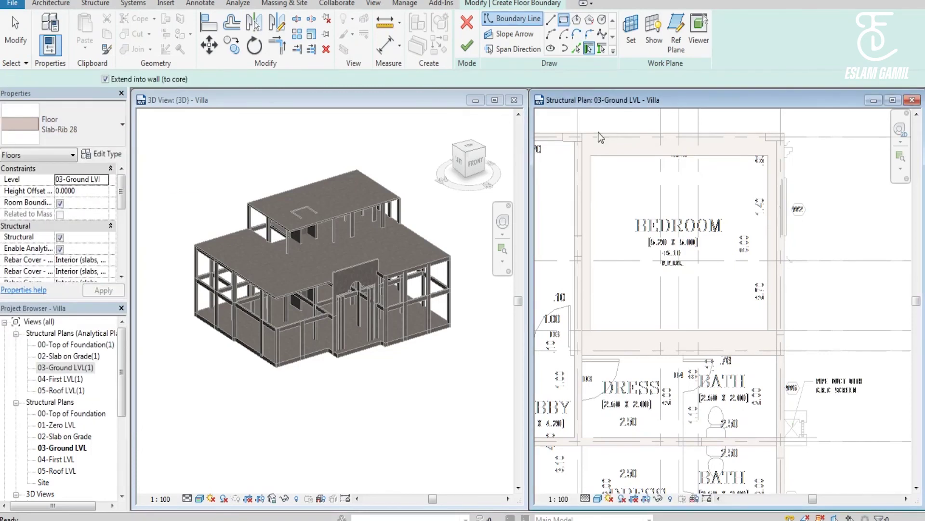
{"action": "left_click", "coordinate": [591, 155]}
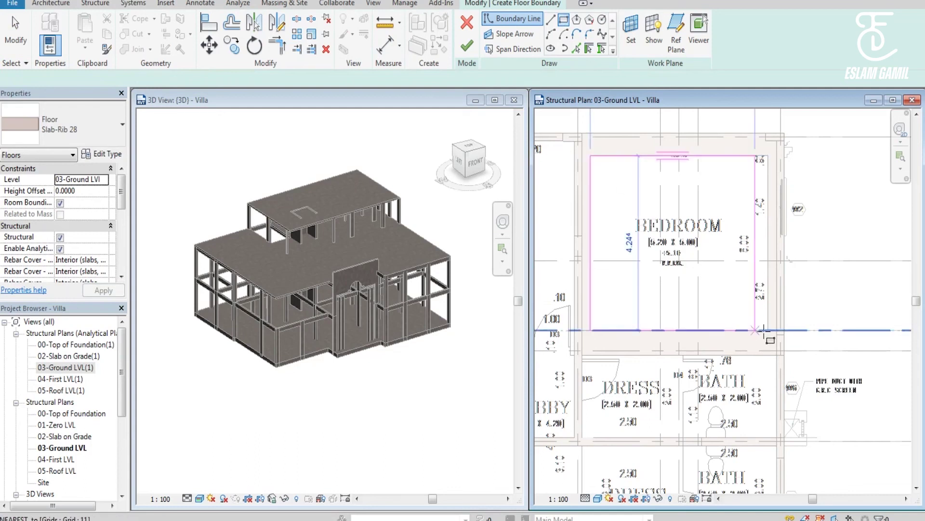
{"action": "left_click", "coordinate": [767, 330]}
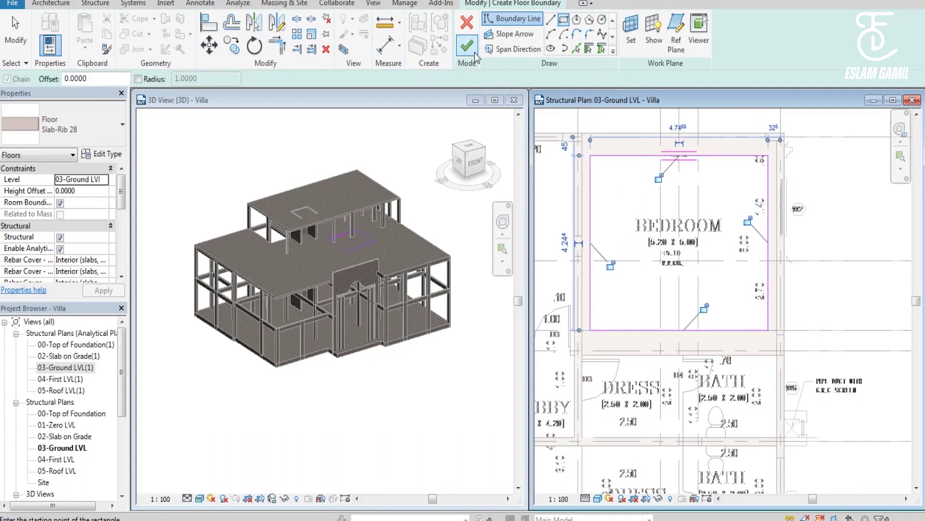
{"action": "key", "text": "Escape"}
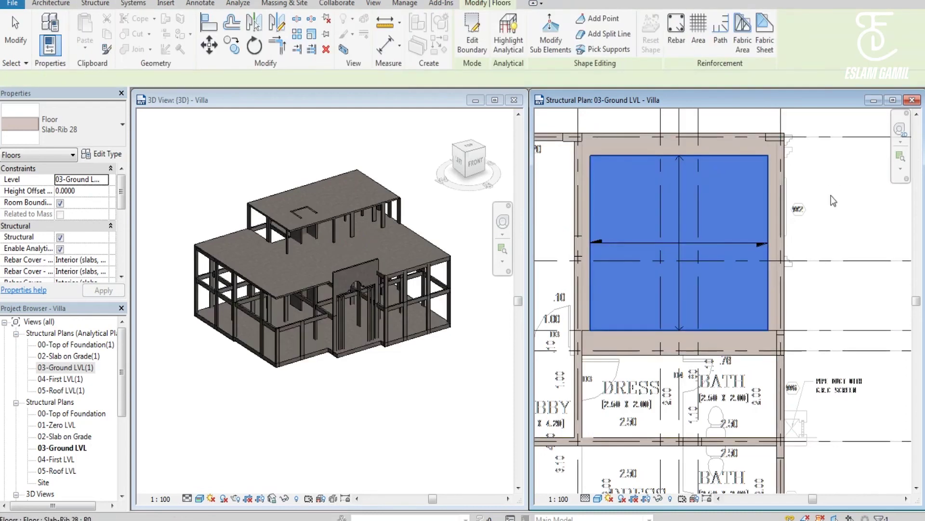
- Delete the ribbed floor's span direction symbol and zoom out to review the plan
{"action": "left_click", "coordinate": [831, 196]}
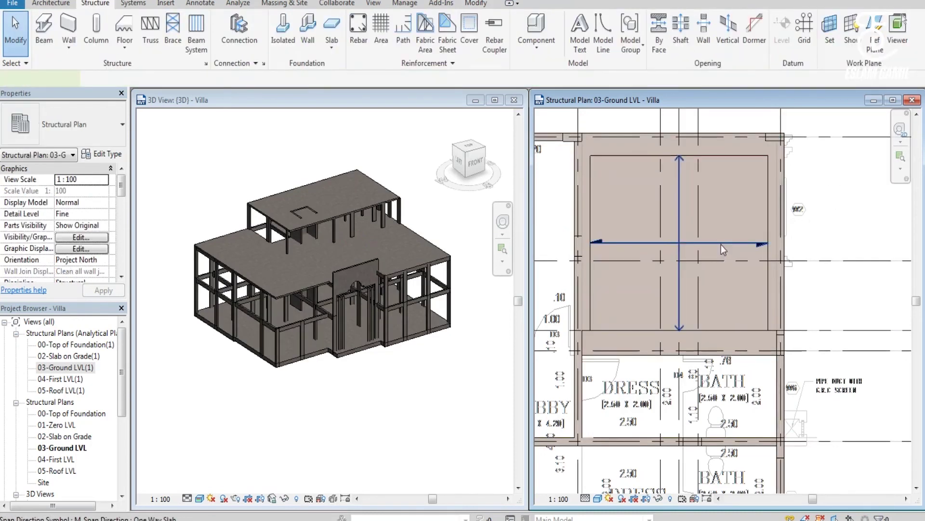
{"action": "left_click", "coordinate": [721, 244]}
{"action": "key", "text": "Delete"}
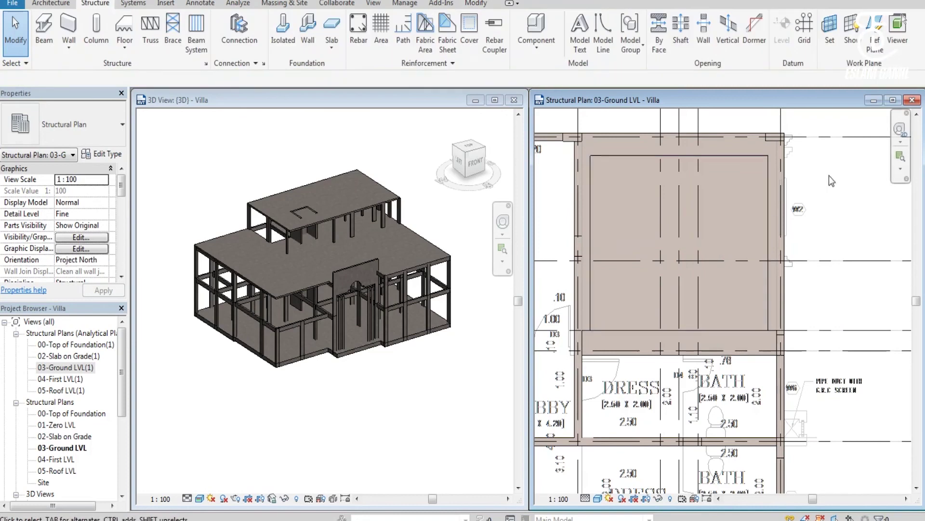
{"action": "scroll", "coordinate": [829, 175], "scroll_direction": "down", "scroll_amount": 2}
{"action": "scroll", "coordinate": [829, 176], "scroll_direction": "down", "scroll_amount": 1}
{"action": "scroll", "coordinate": [829, 176], "scroll_direction": "down", "scroll_amount": 1}
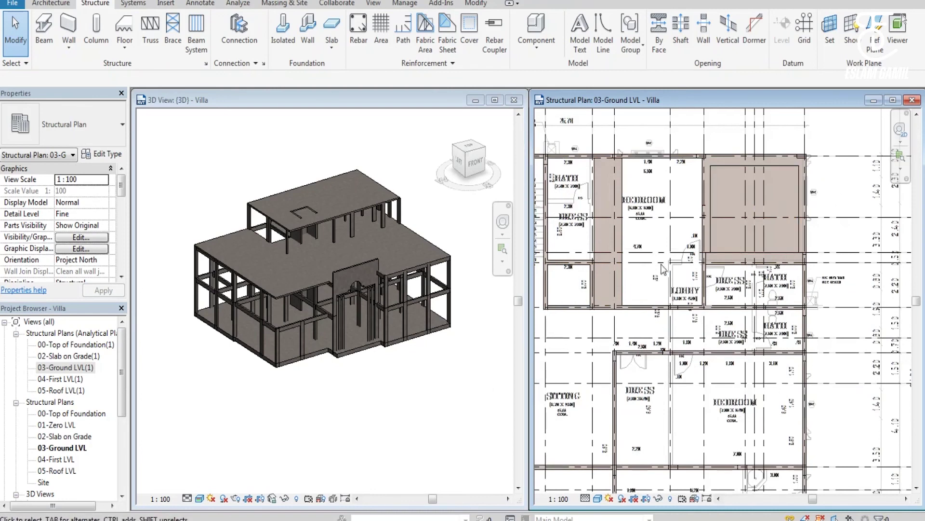
{"action": "scroll", "coordinate": [650, 191], "scroll_direction": "up", "scroll_amount": 1}
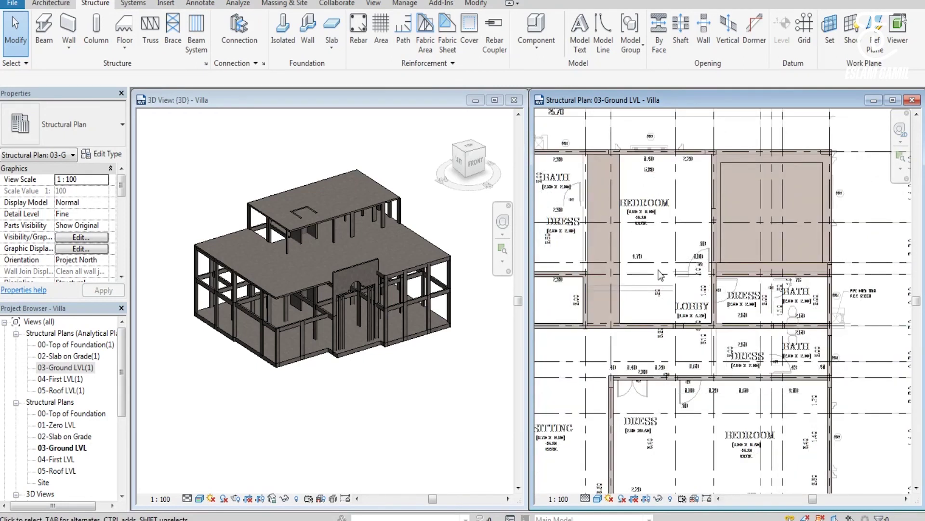
{"action": "scroll", "coordinate": [798, 224], "scroll_direction": "down", "scroll_amount": 1}
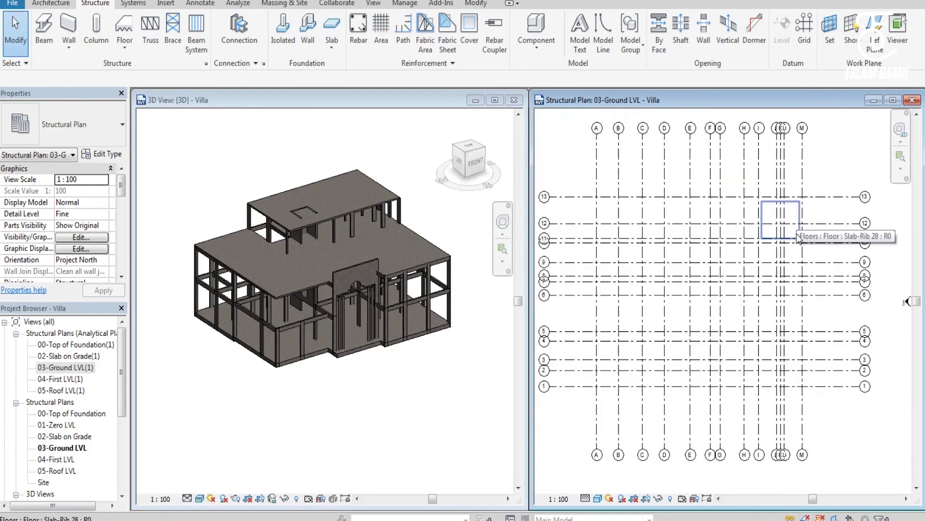